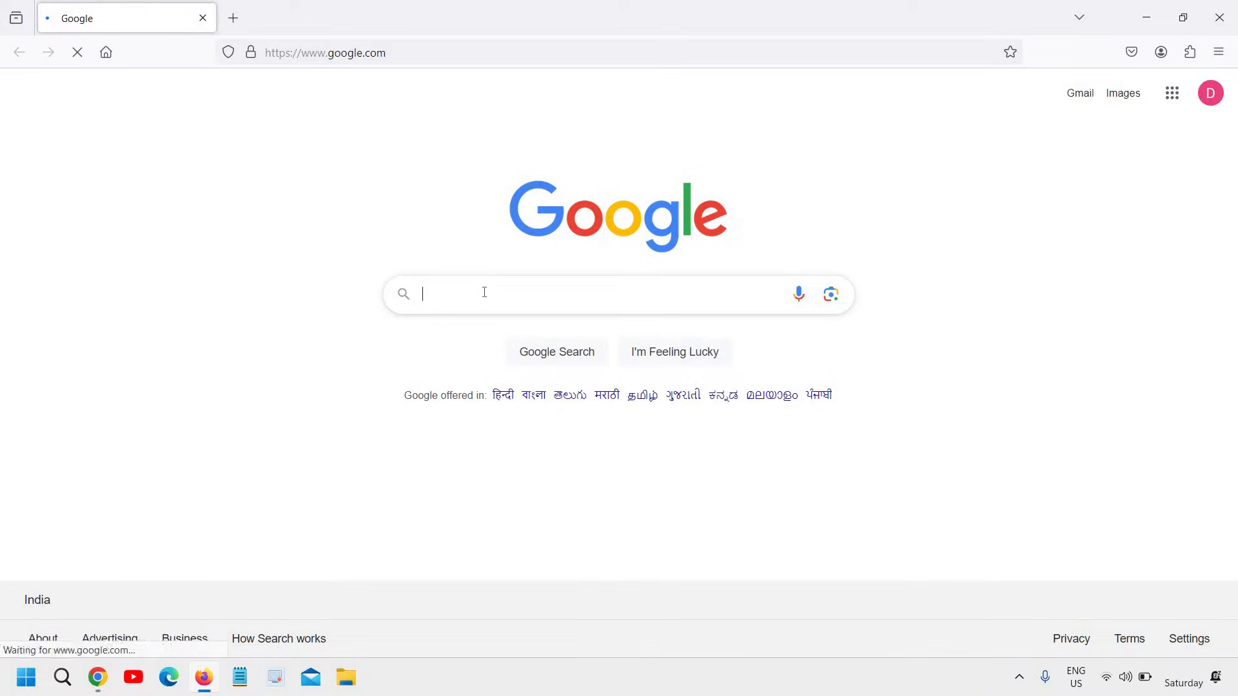
- Search Google for 'google sheets'
text(goog)
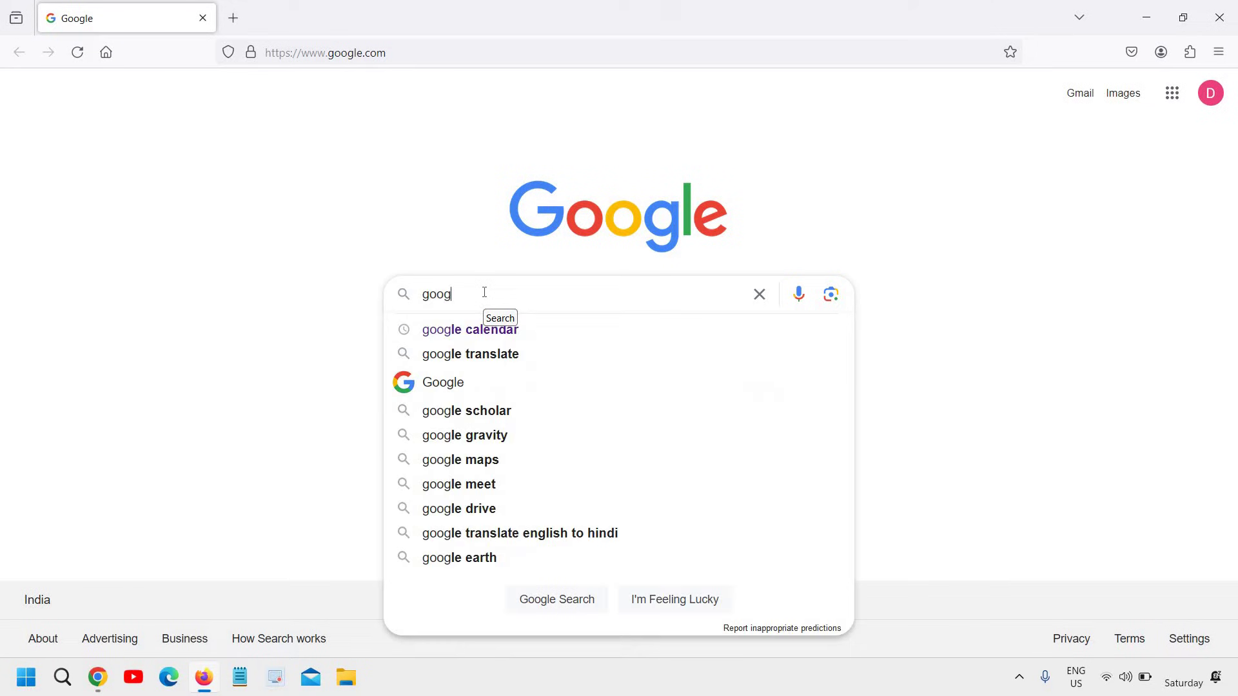
text(le sheets)
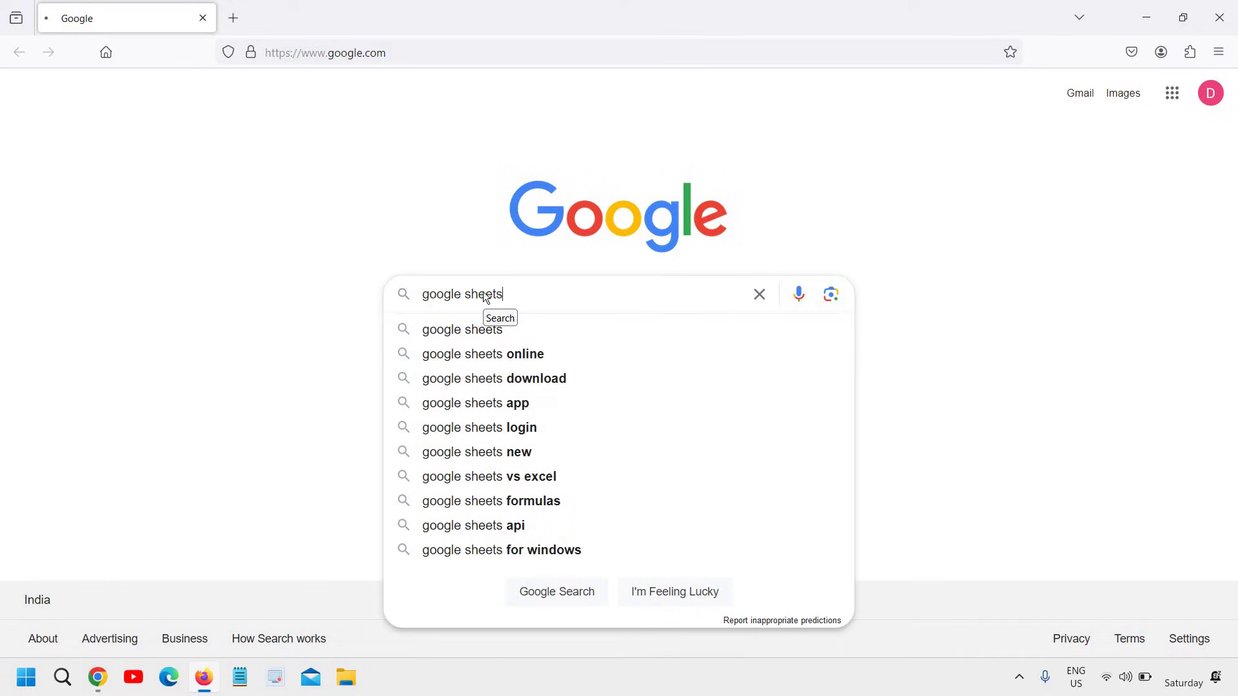
key(Return)
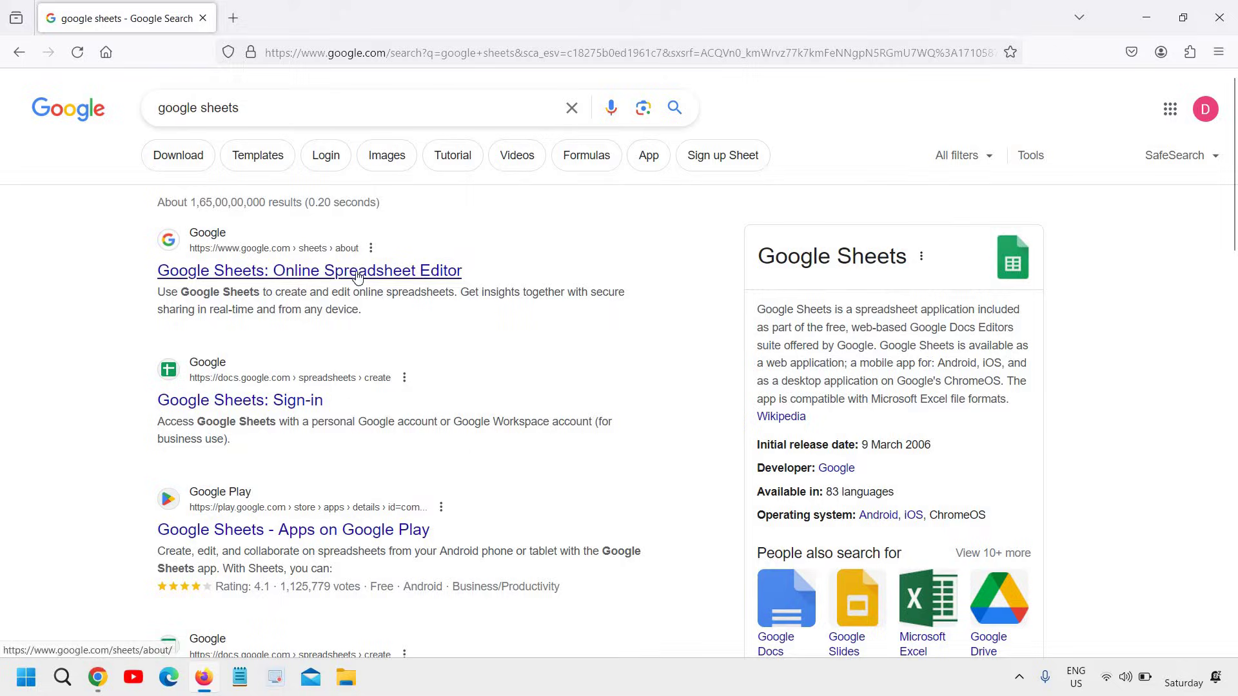
- Open the 'Google Sheets: Online Spreadsheet Editor' search result
click(240, 274)
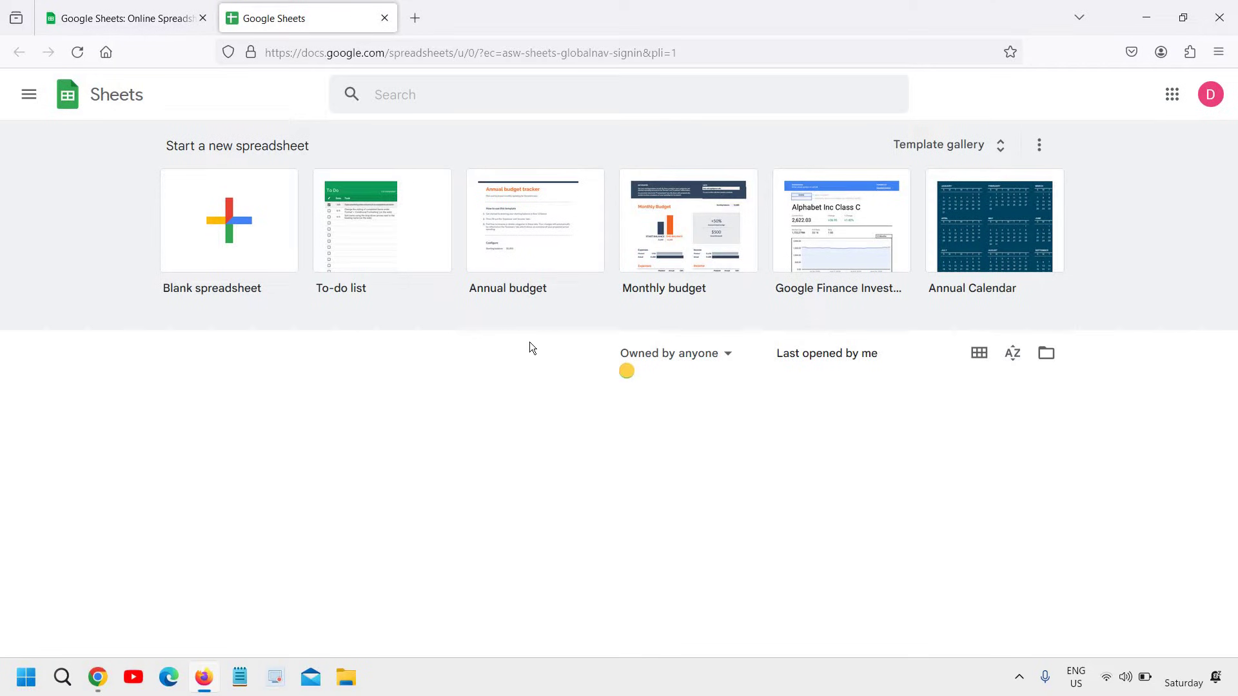
- Load the Google home page at google.com in the first browser tab
click(158, 11)
key(ctrl+l)
text(goo)
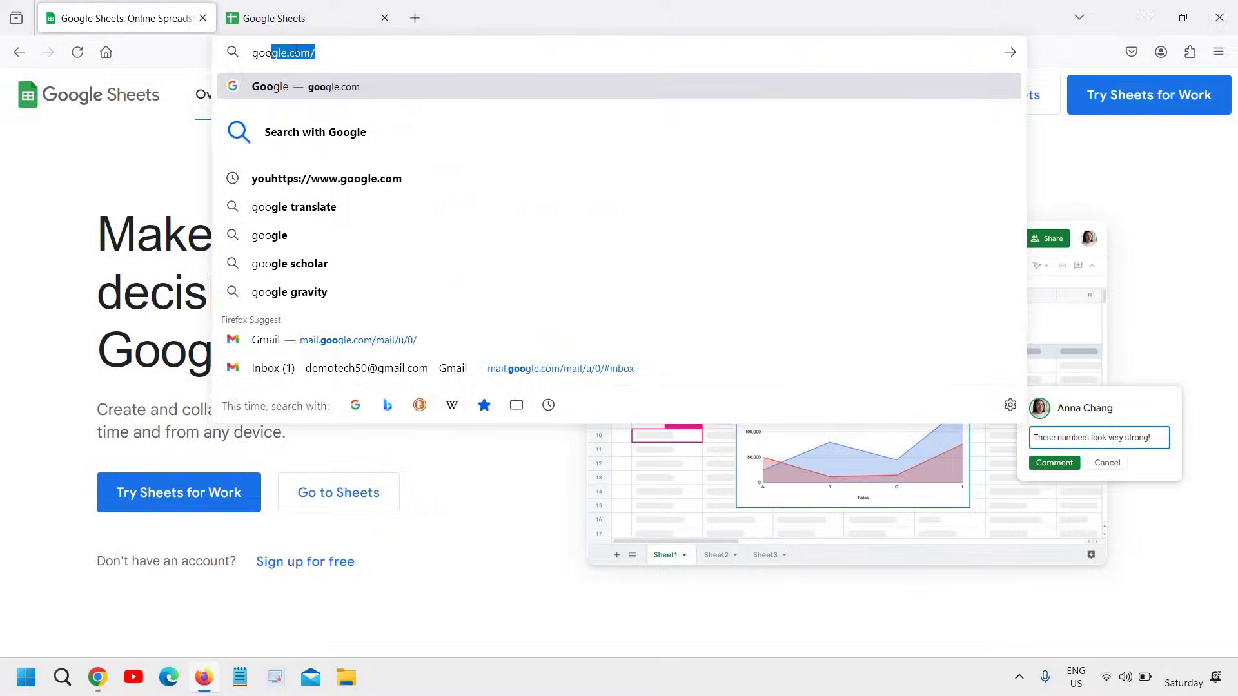
key(Return)
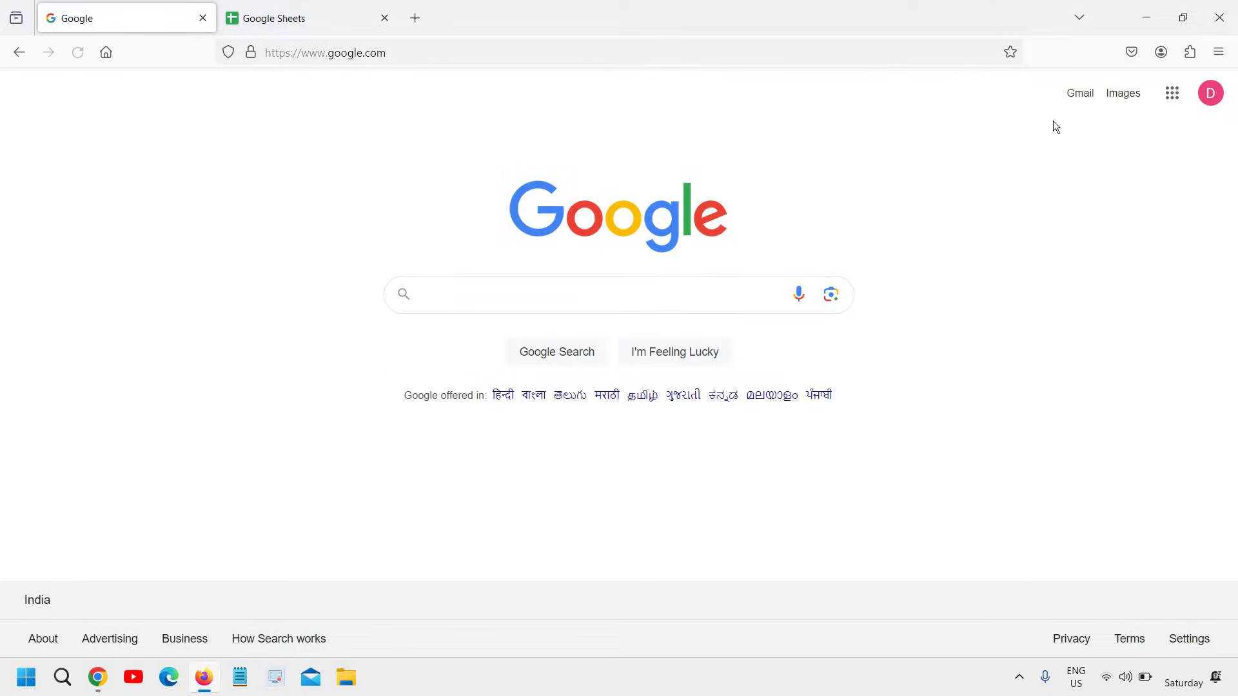
- Look through the Google apps list down to Sheets, then close it
click(1171, 94)
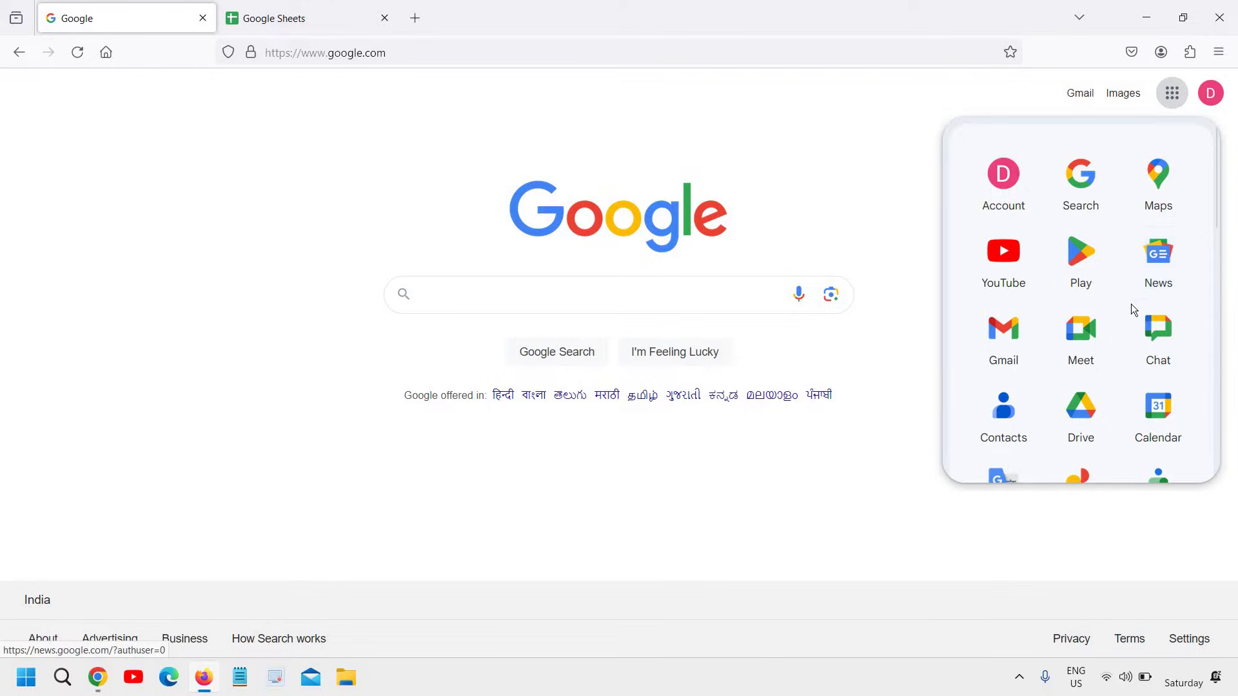
scroll(1131, 303, down, 4)
scroll(1148, 409, down, 2)
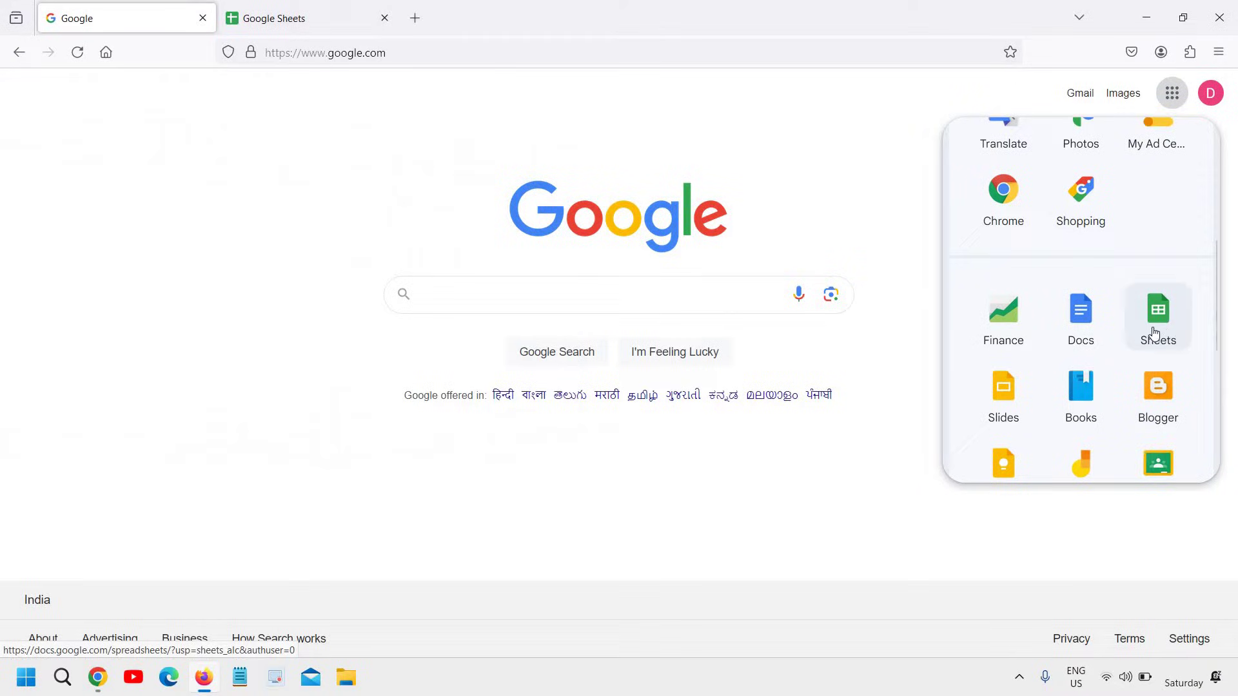
click(1160, 332)
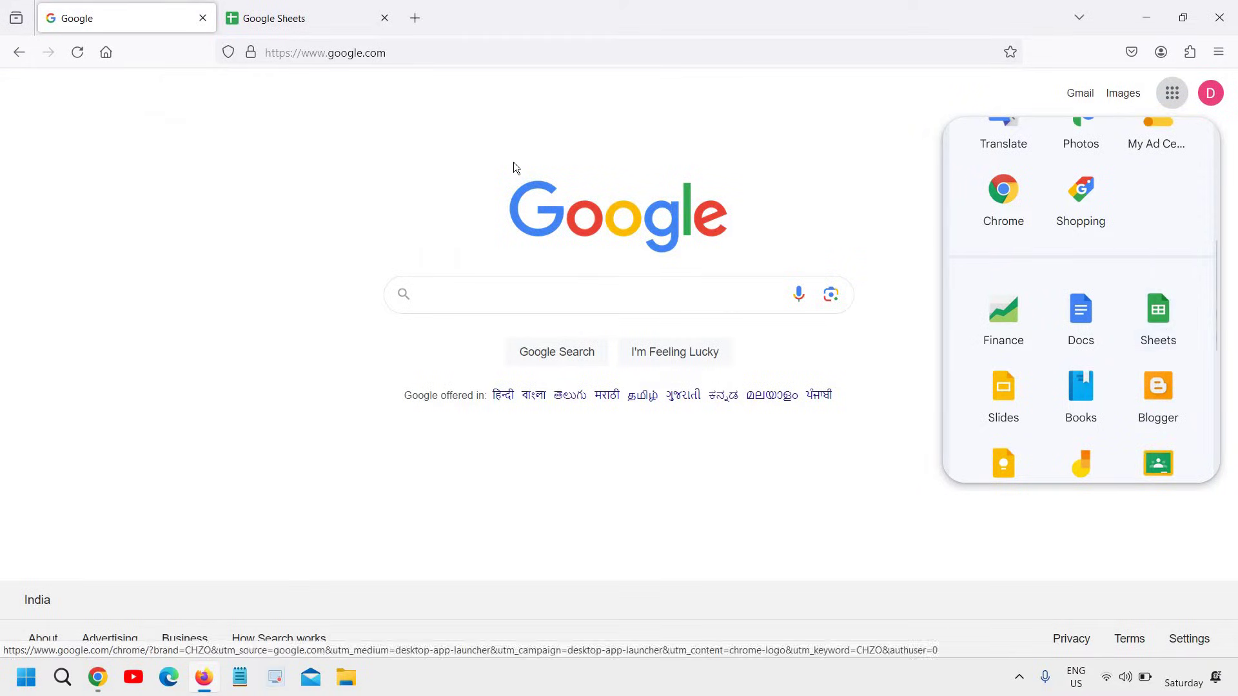
- Open the Sheets Template gallery and scroll to the Work templates like Invoice and Expense report
click(277, 18)
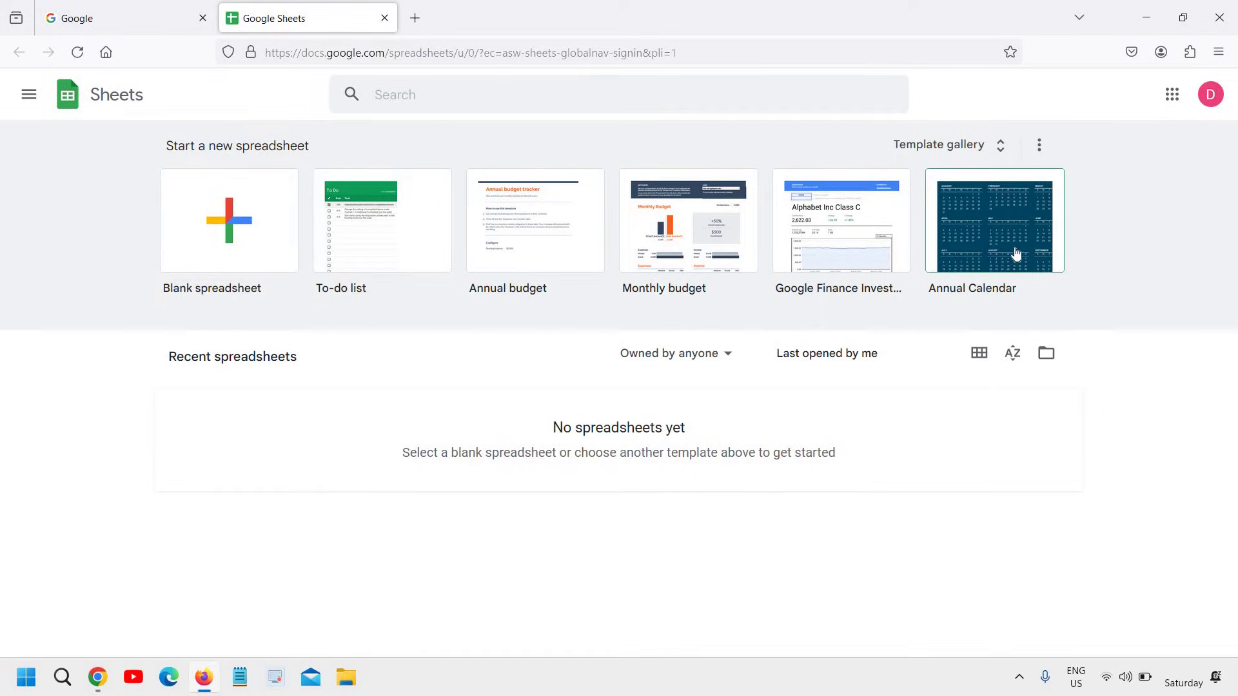
click(1005, 147)
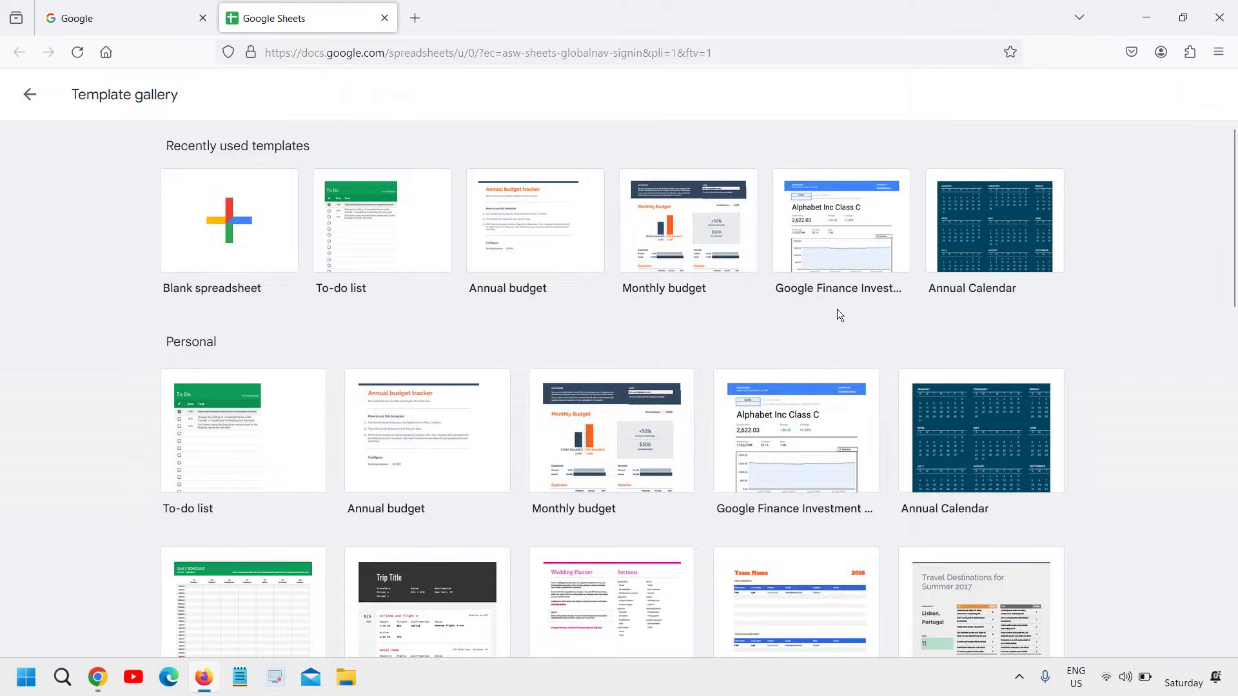
scroll(837, 308, down, 4)
scroll(839, 316, down, 5)
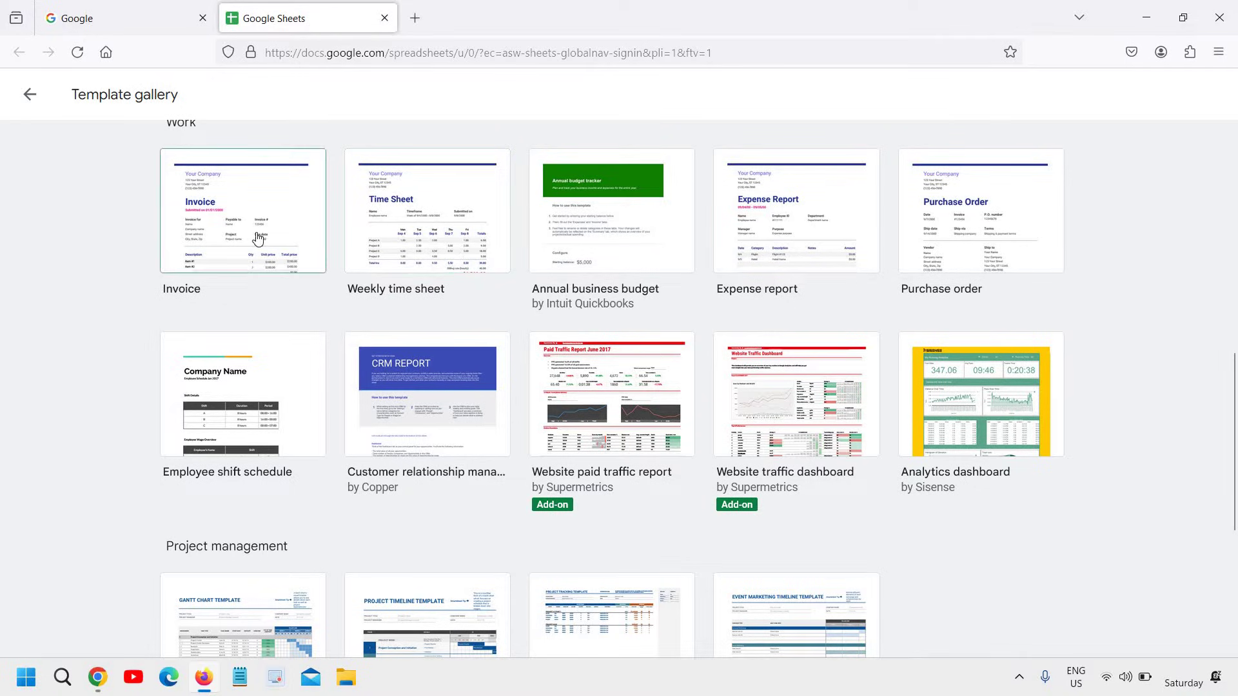
- Create a spreadsheet from the Invoice template, look it over, then return to the gallery
click(627, 371)
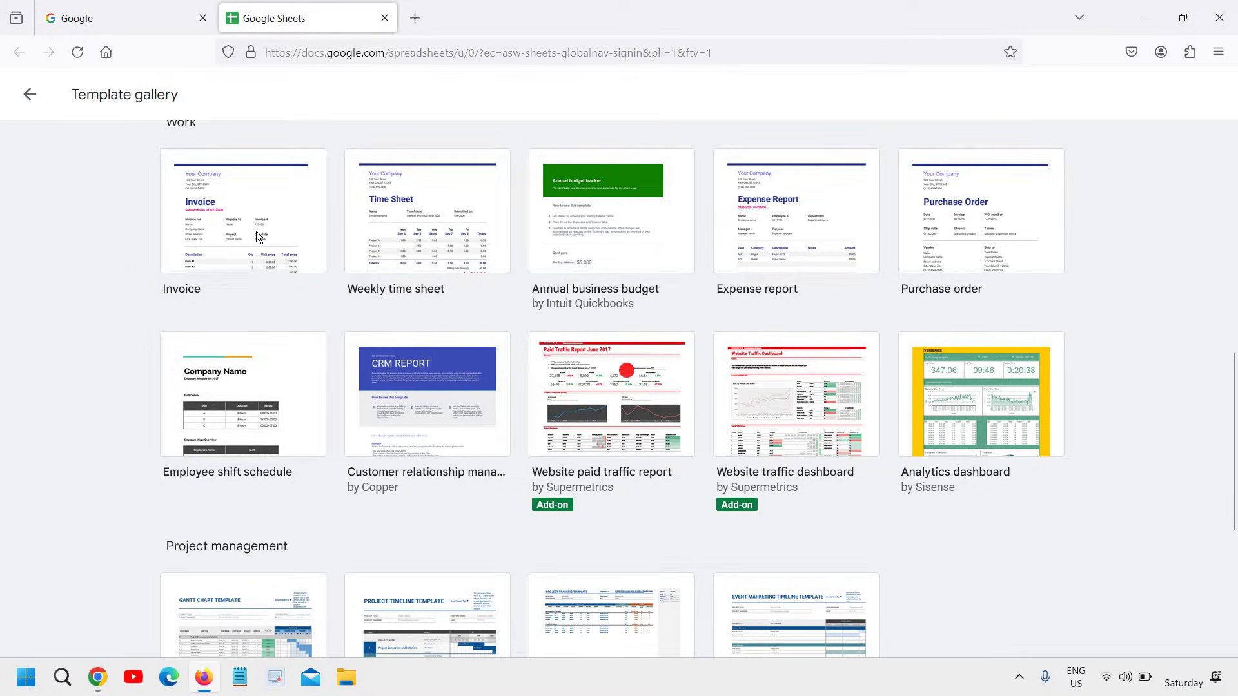
click(281, 259)
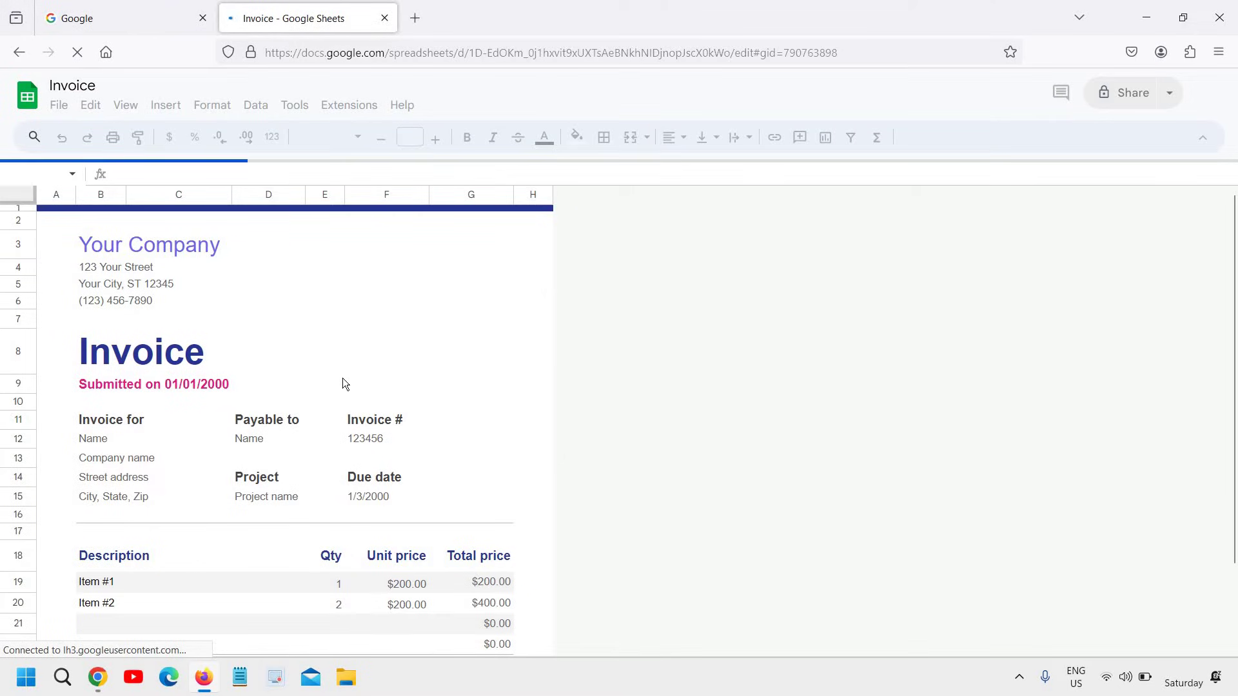
scroll(342, 378, down, 2)
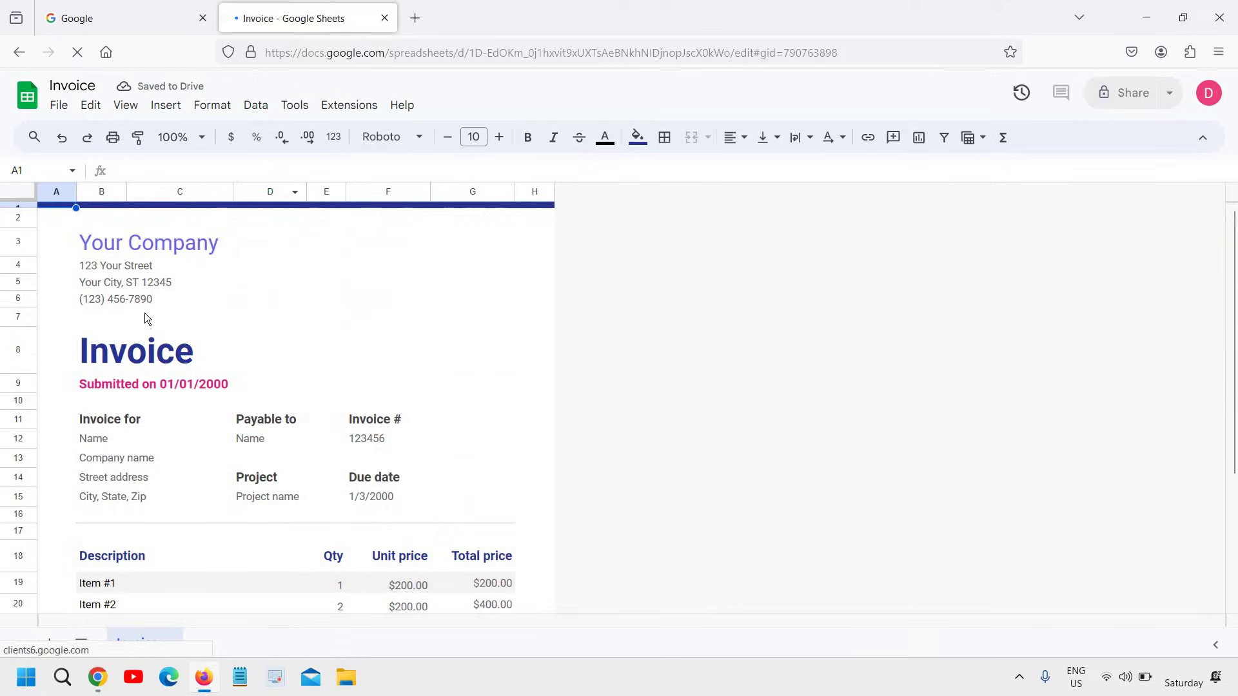
click(152, 246)
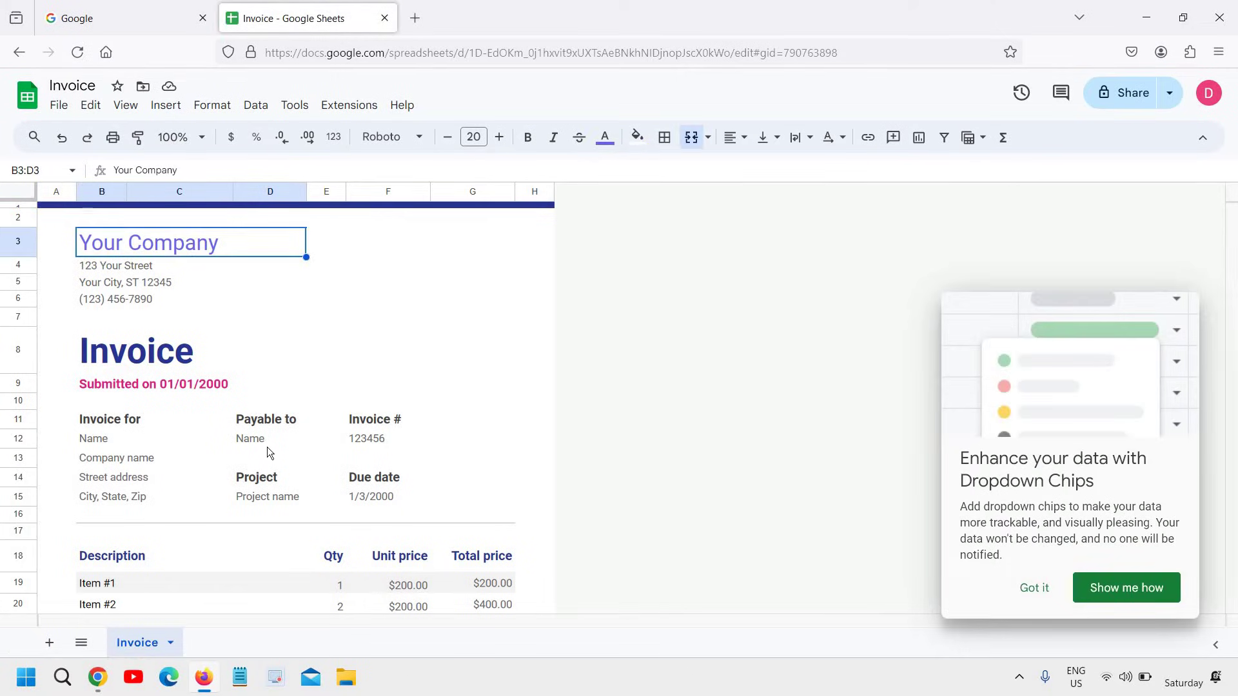
scroll(282, 478, down, 3)
scroll(516, 503, up, 3)
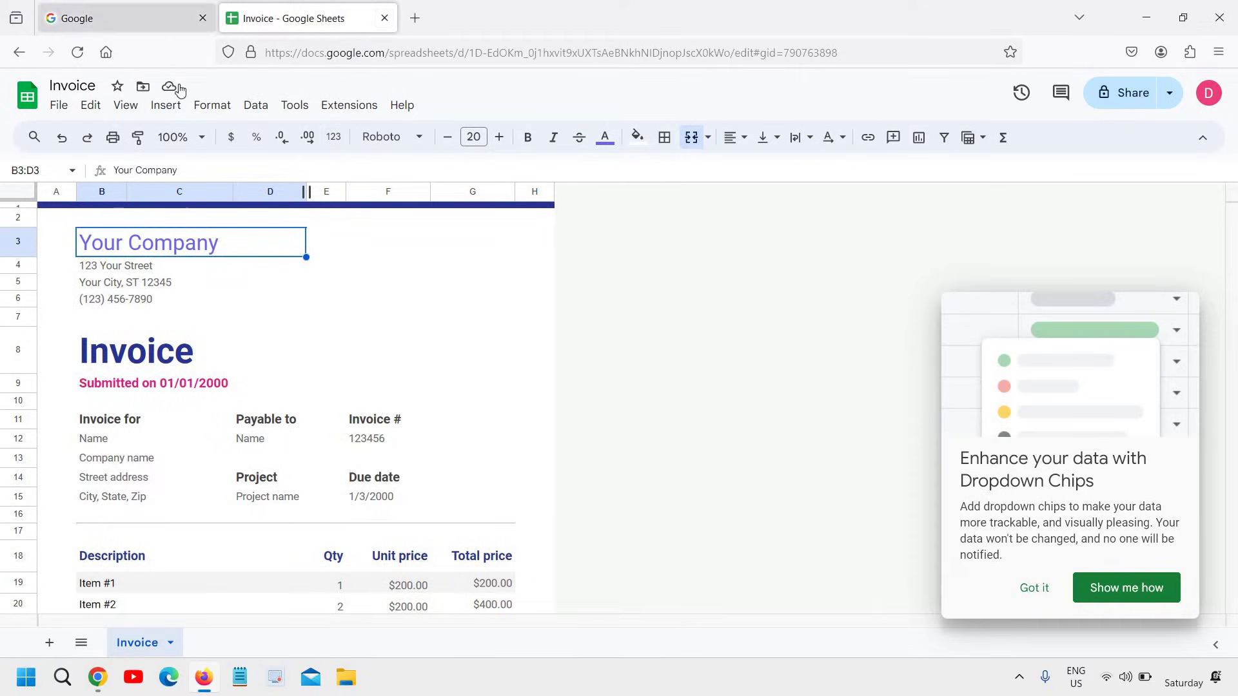
click(19, 54)
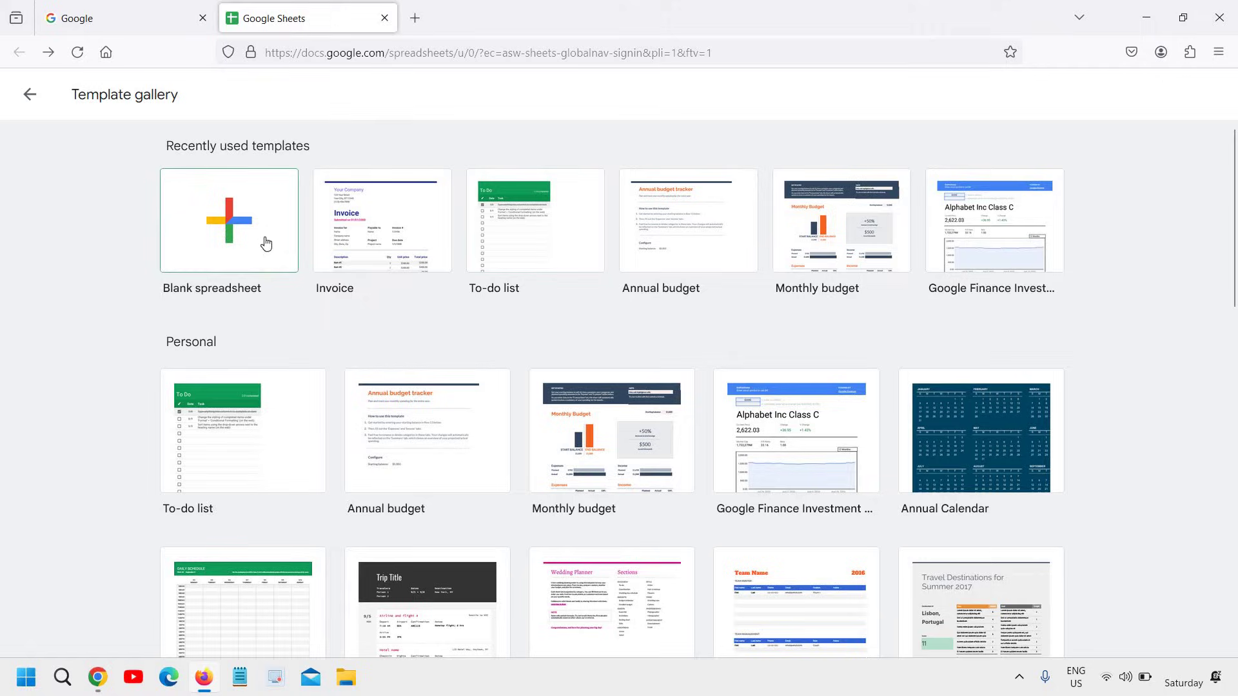
- Create a blank spreadsheet and title it 'To do task list'
click(239, 232)
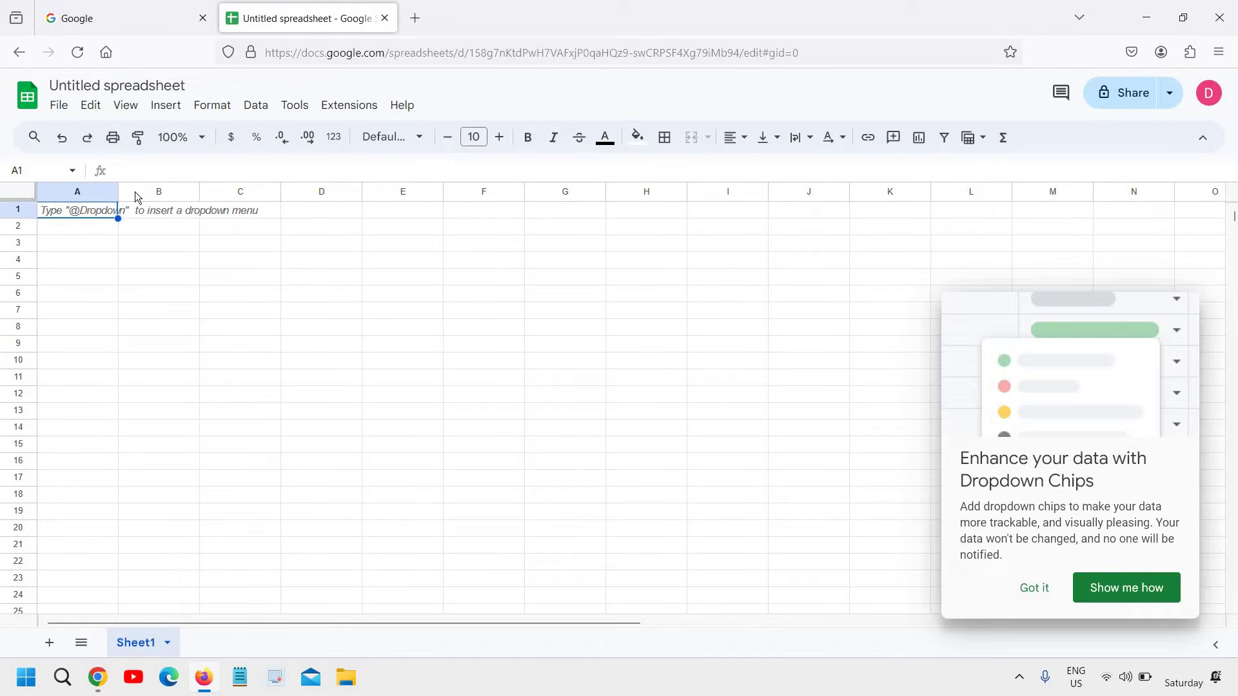
click(130, 80)
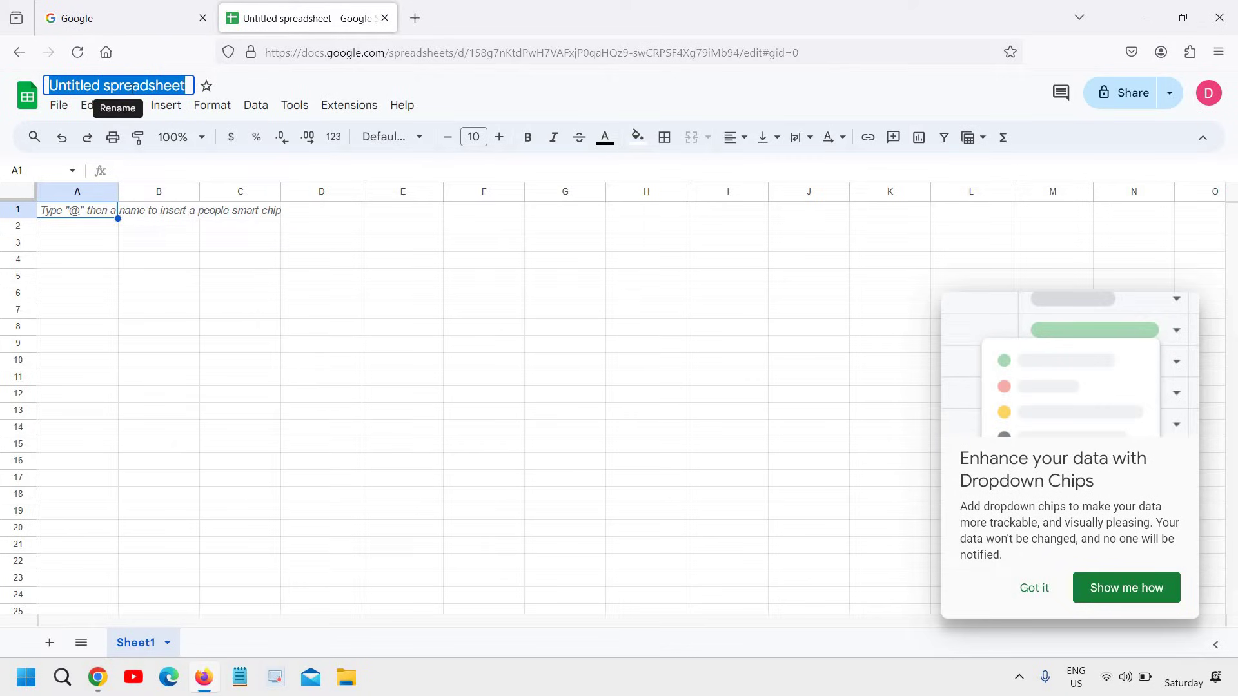
text(Cindy)
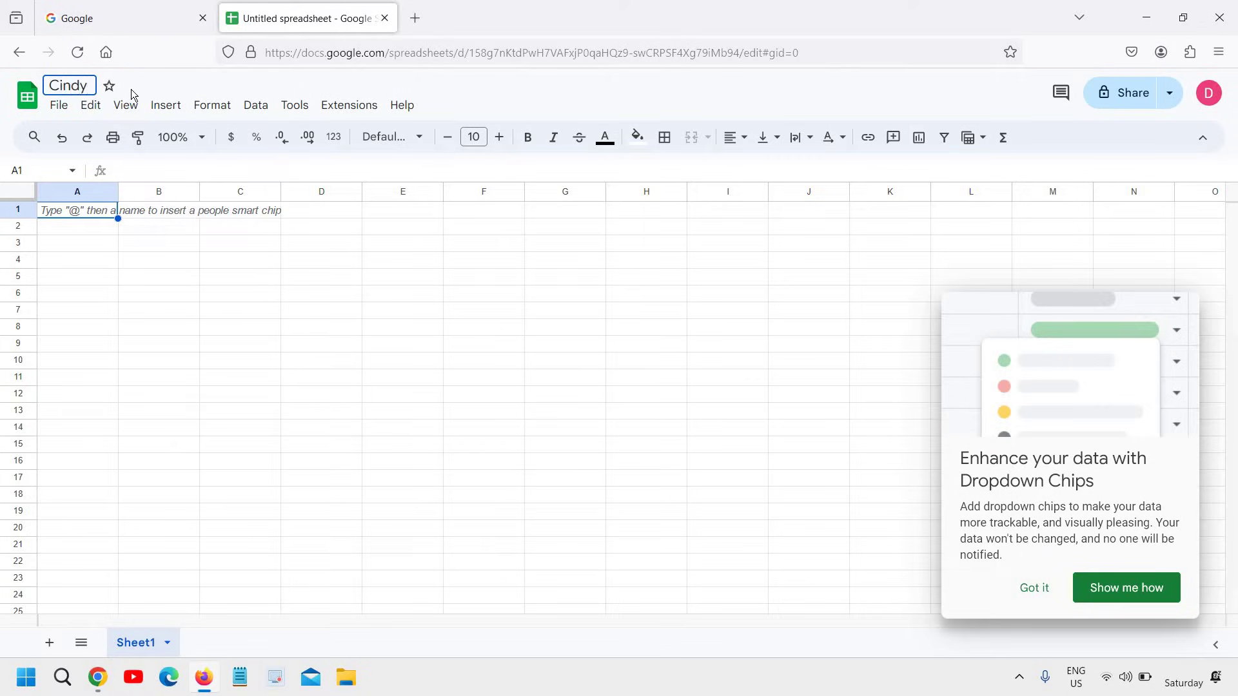
text( C)
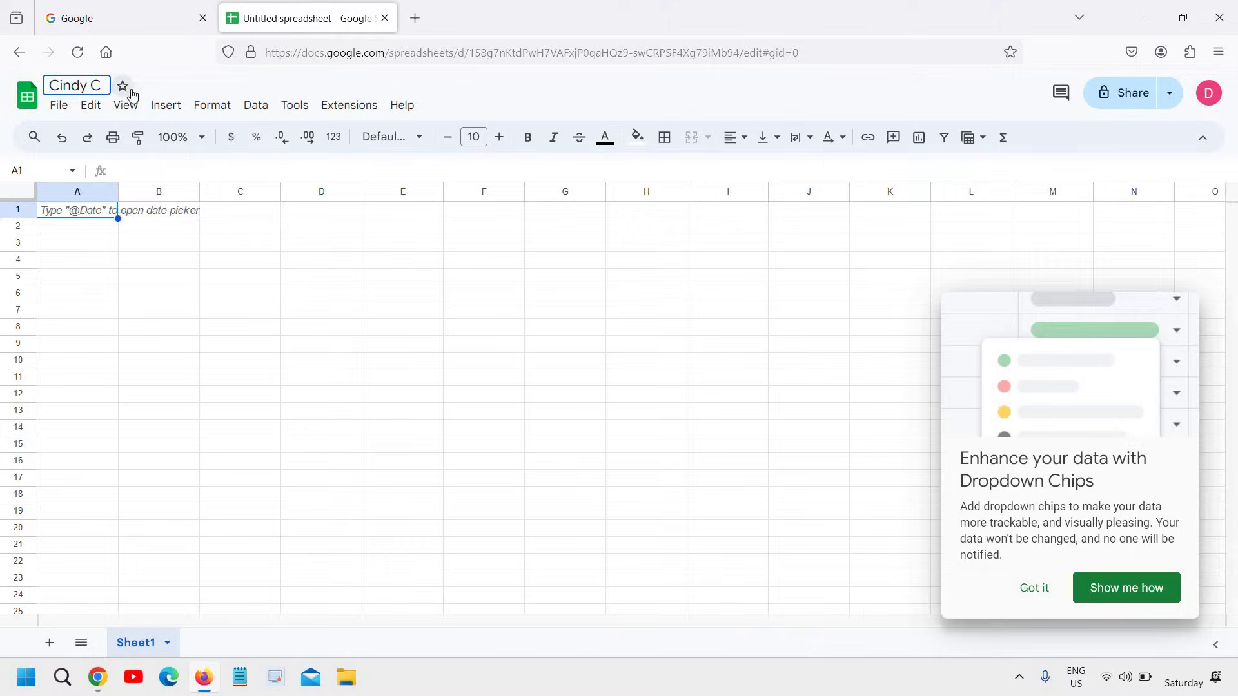
text(ompan)
key(BackSpace)
key(BackSpace)
key(BackSpace)
key(BackSpace)
key(BackSpace)
key(BackSpace)
key(BackSpace)
key(BackSpace)
key(BackSpace)
key(BackSpace)
key(BackSpace)
key(BackSpace)
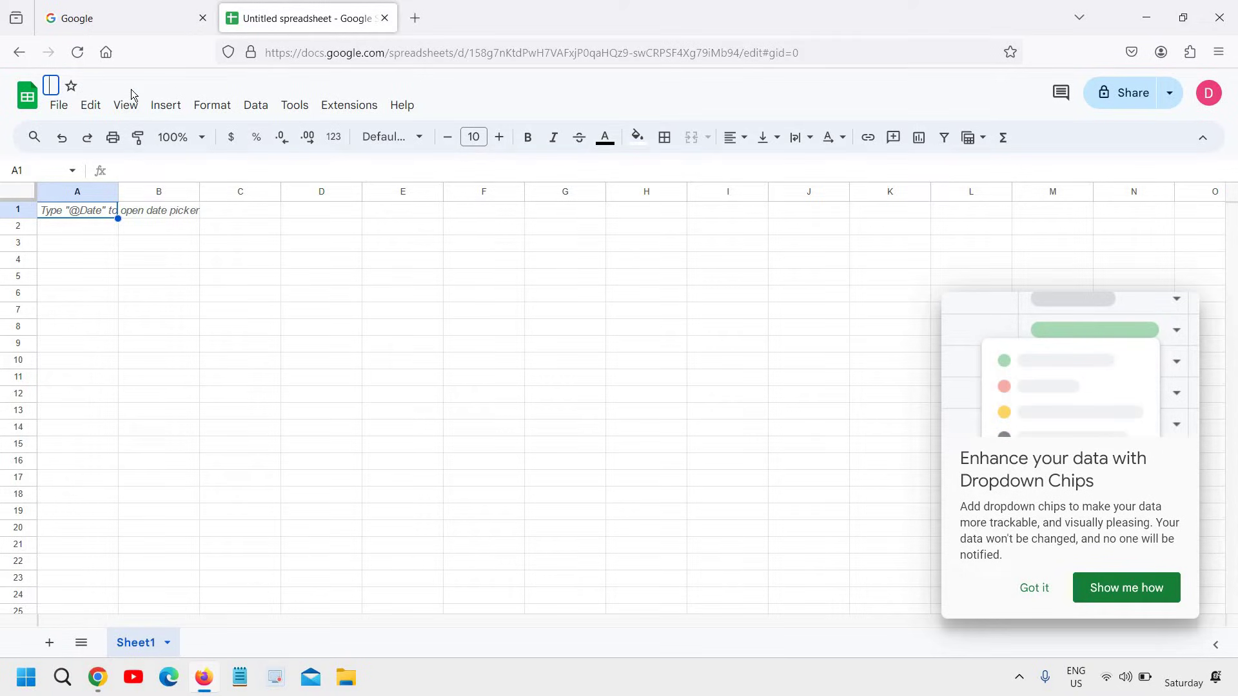
text(To)
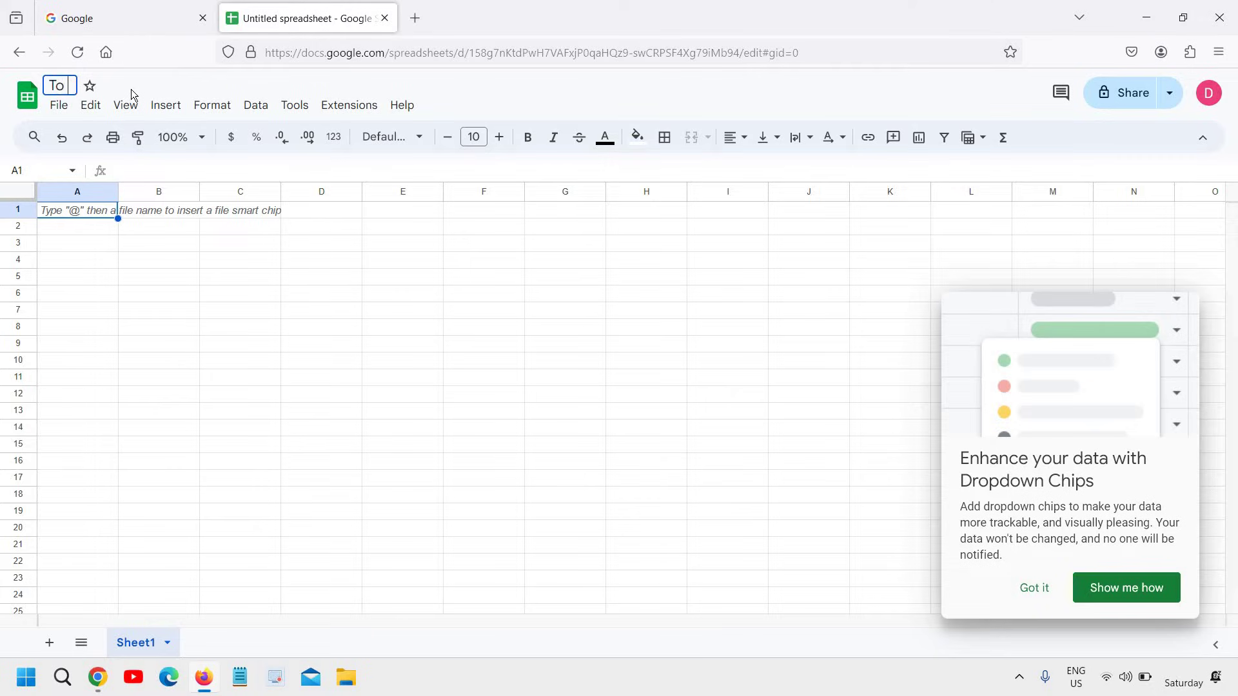
text( do task list)
click(155, 310)
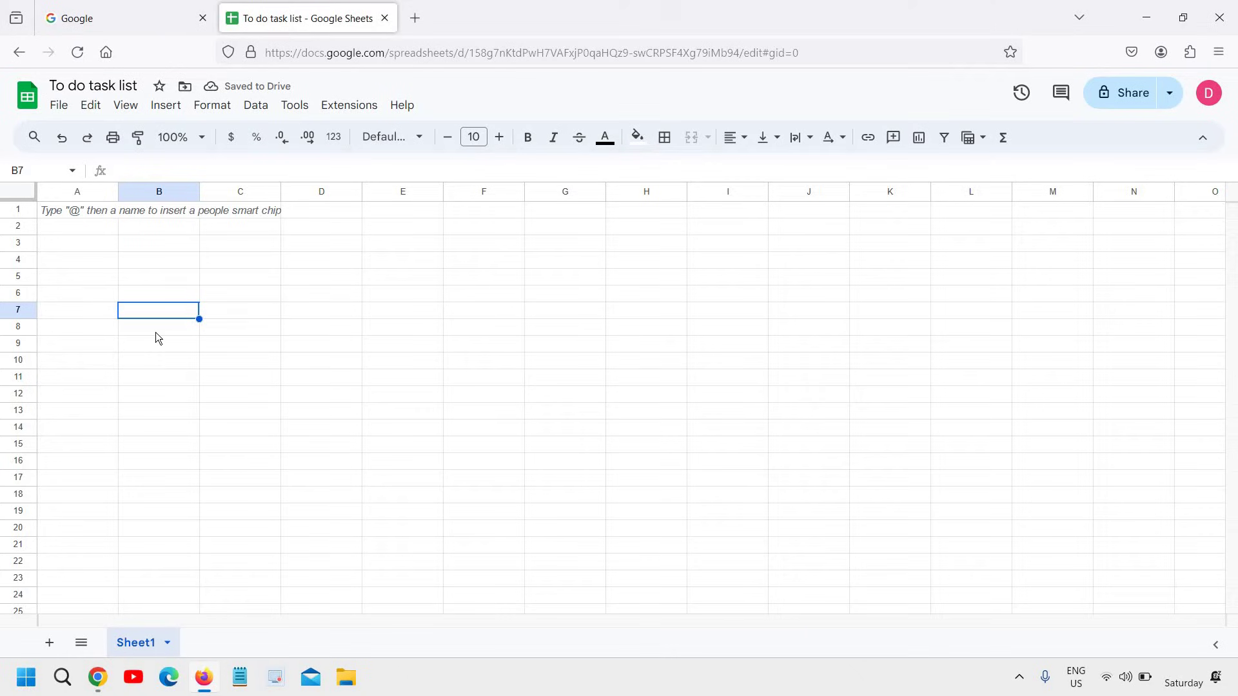
- Add three more sheets, giving Sheet2, Sheet3 and Sheet4
click(169, 643)
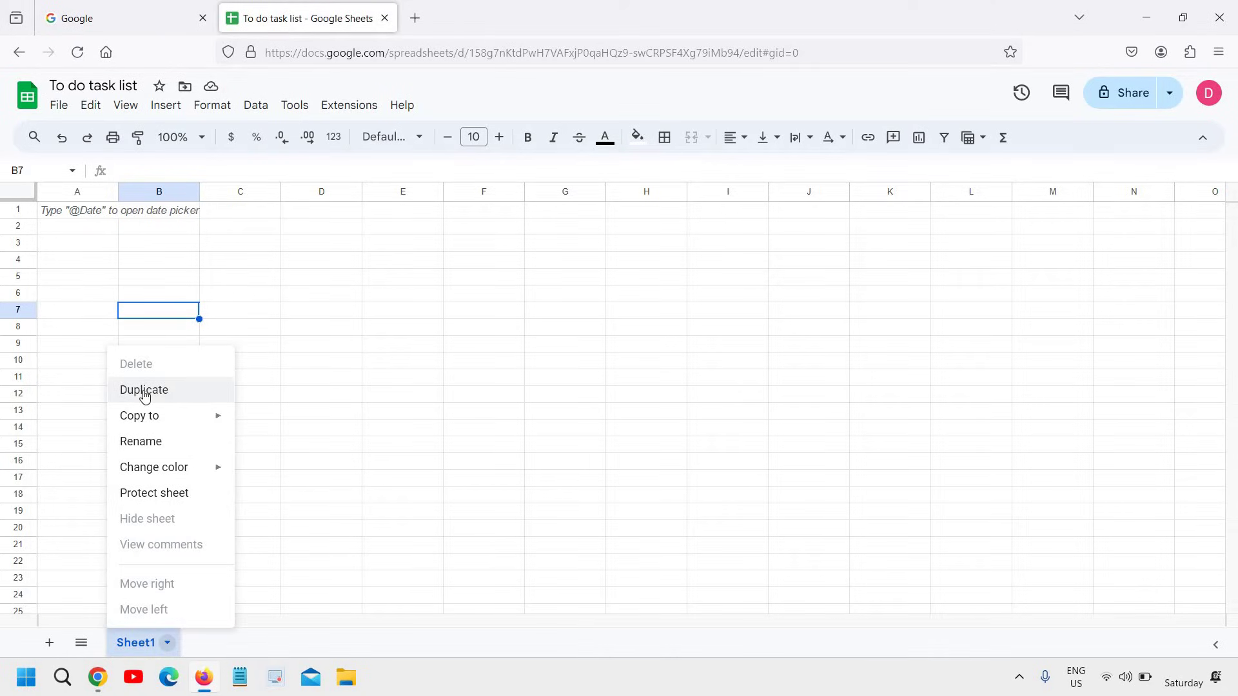
click(323, 608)
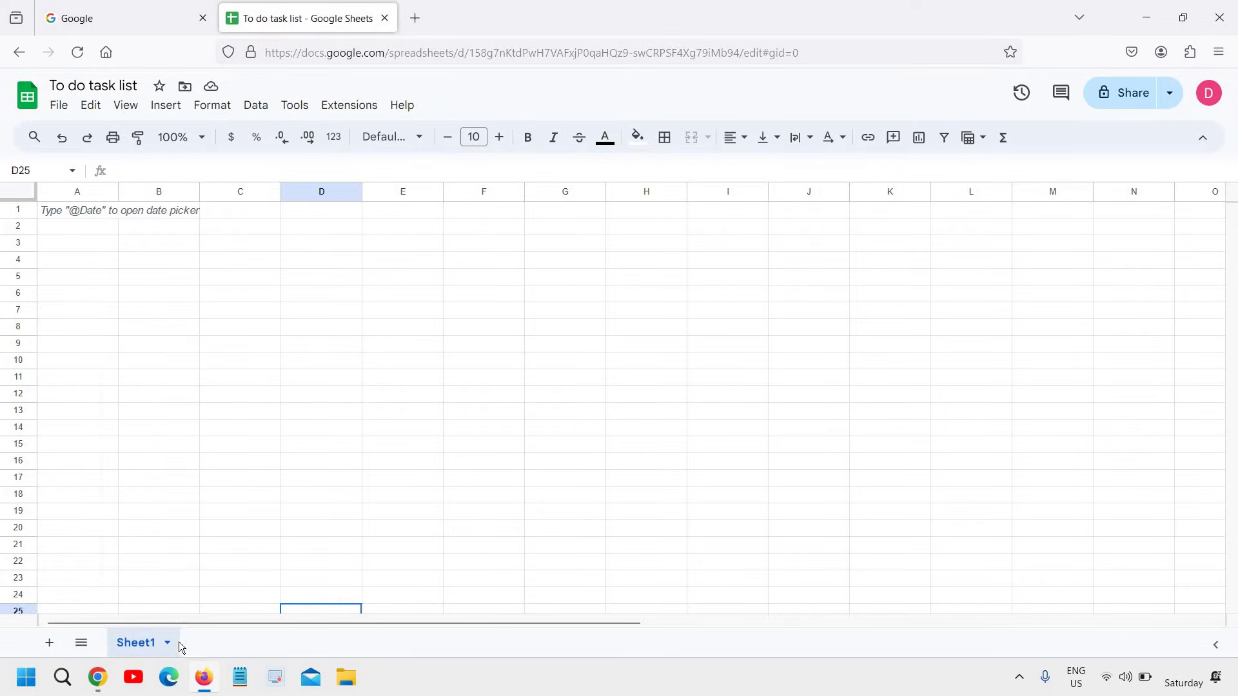
click(50, 643)
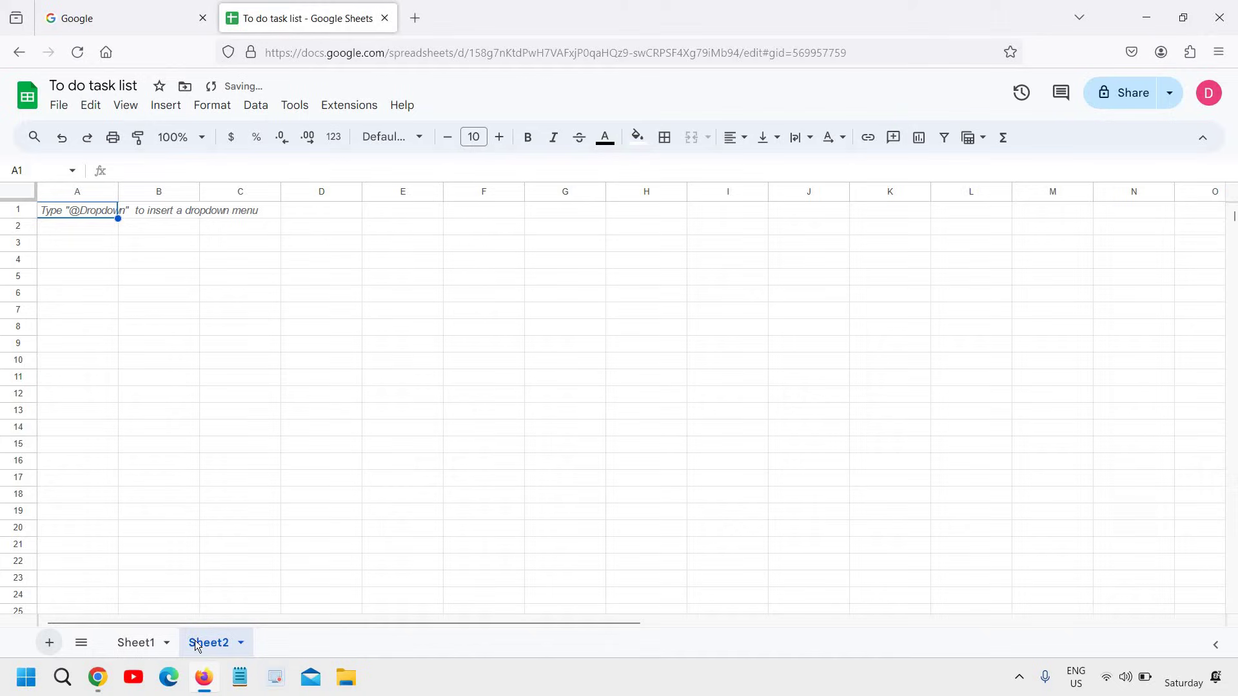
click(51, 646)
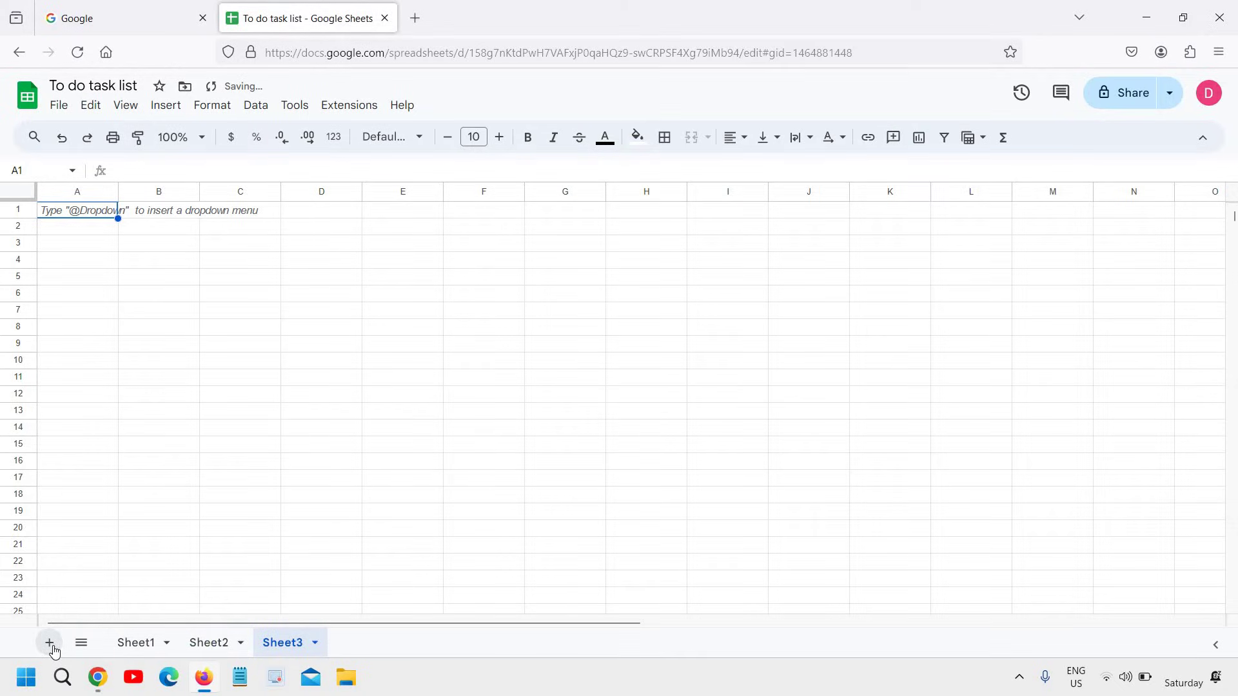
click(50, 645)
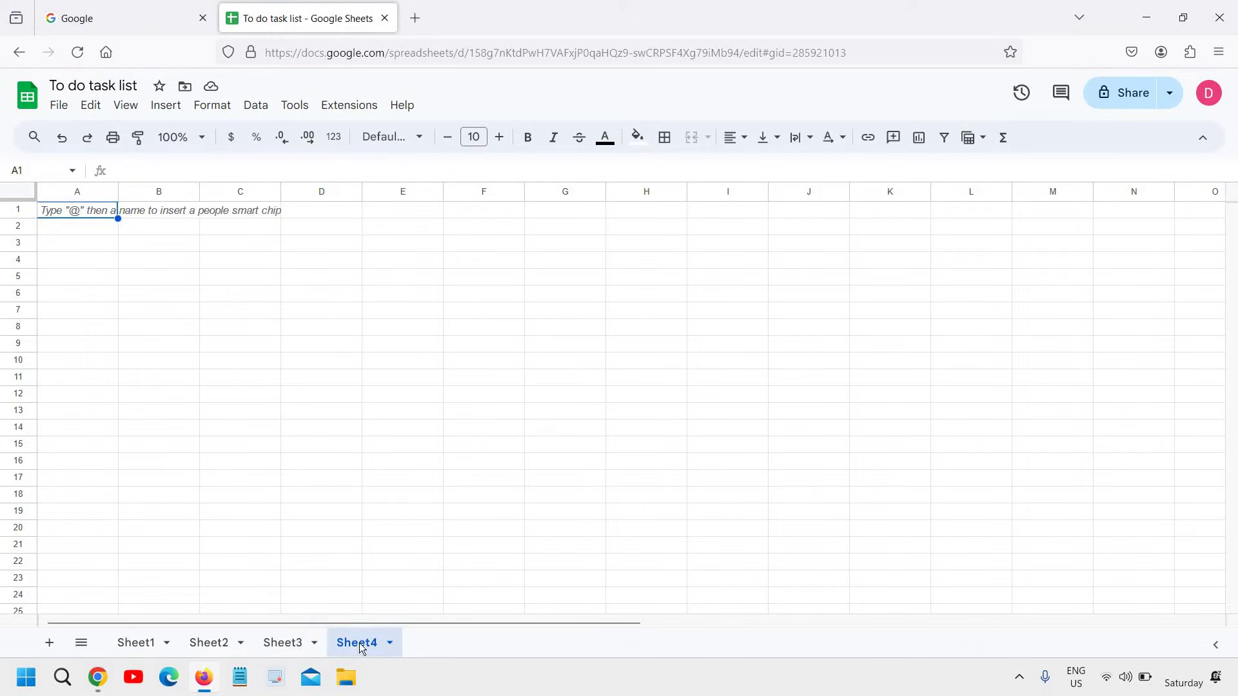
- Colour the Sheet1 tab dark red and the Sheet2 tab blue
click(142, 644)
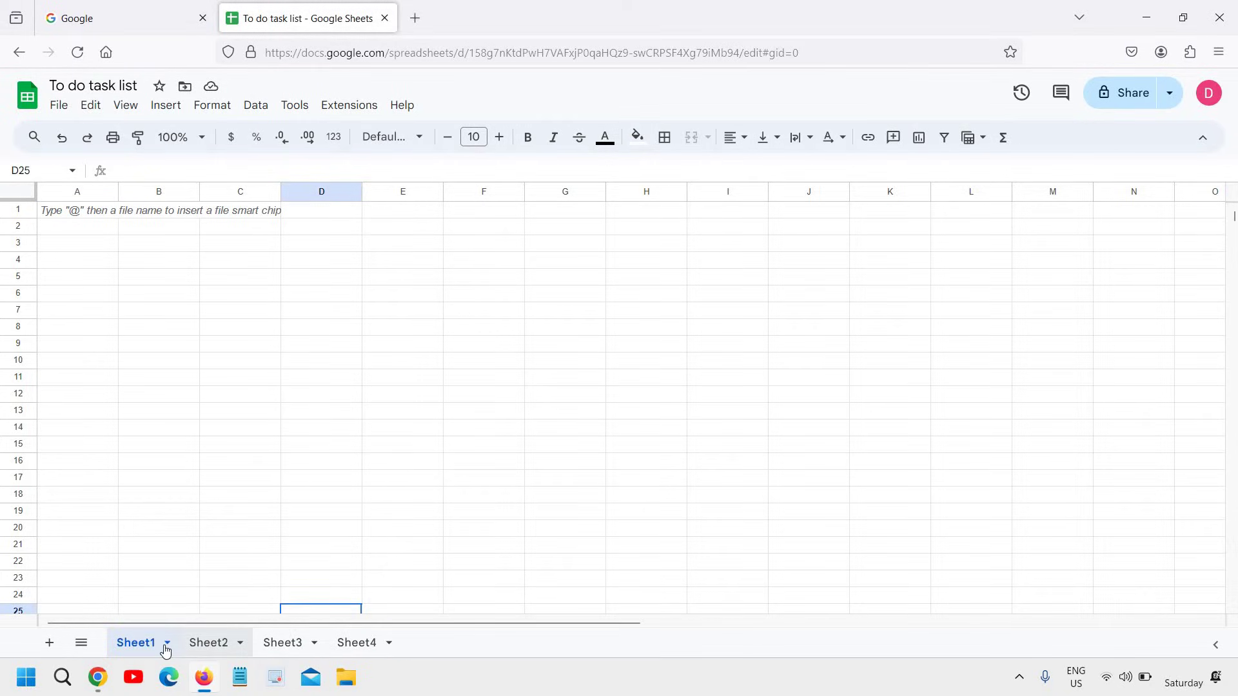
click(165, 648)
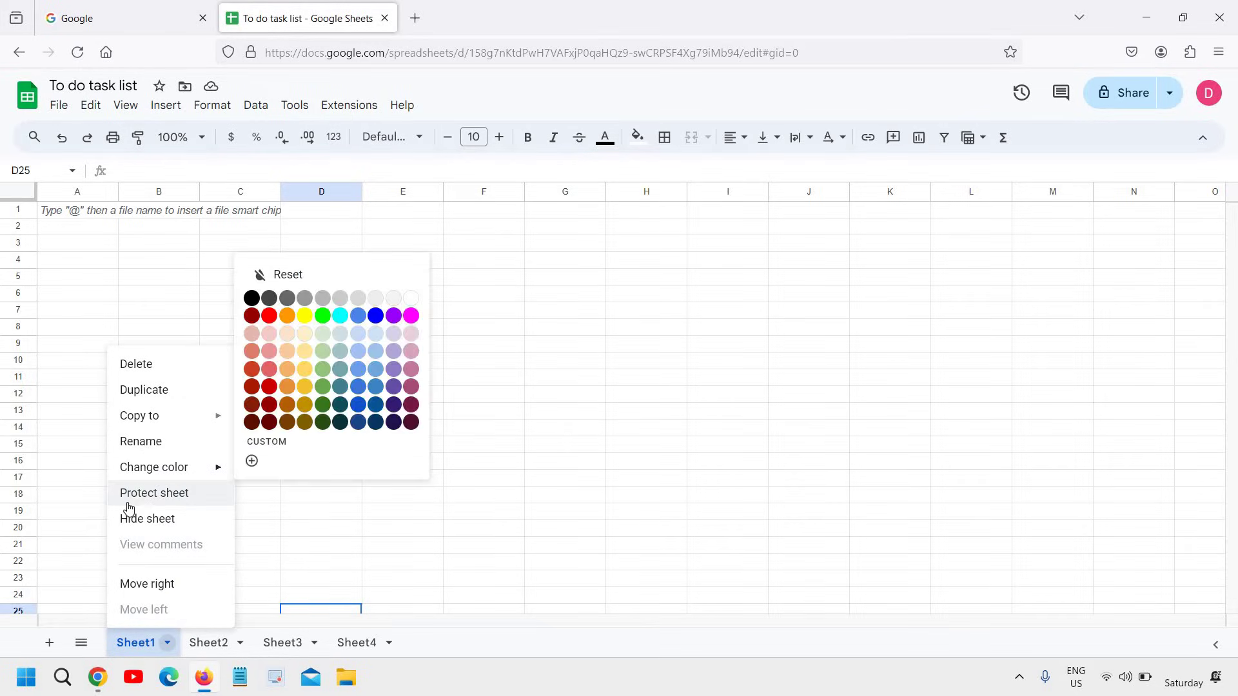
mouse_move(207, 472)
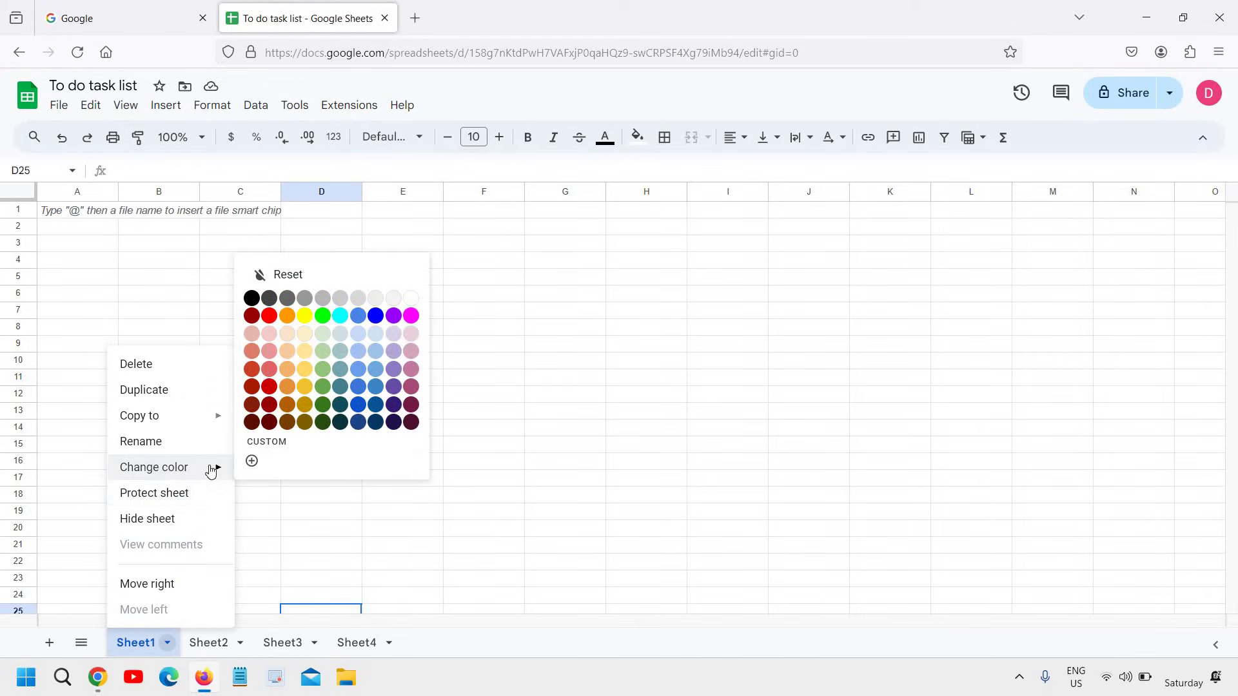
click(251, 422)
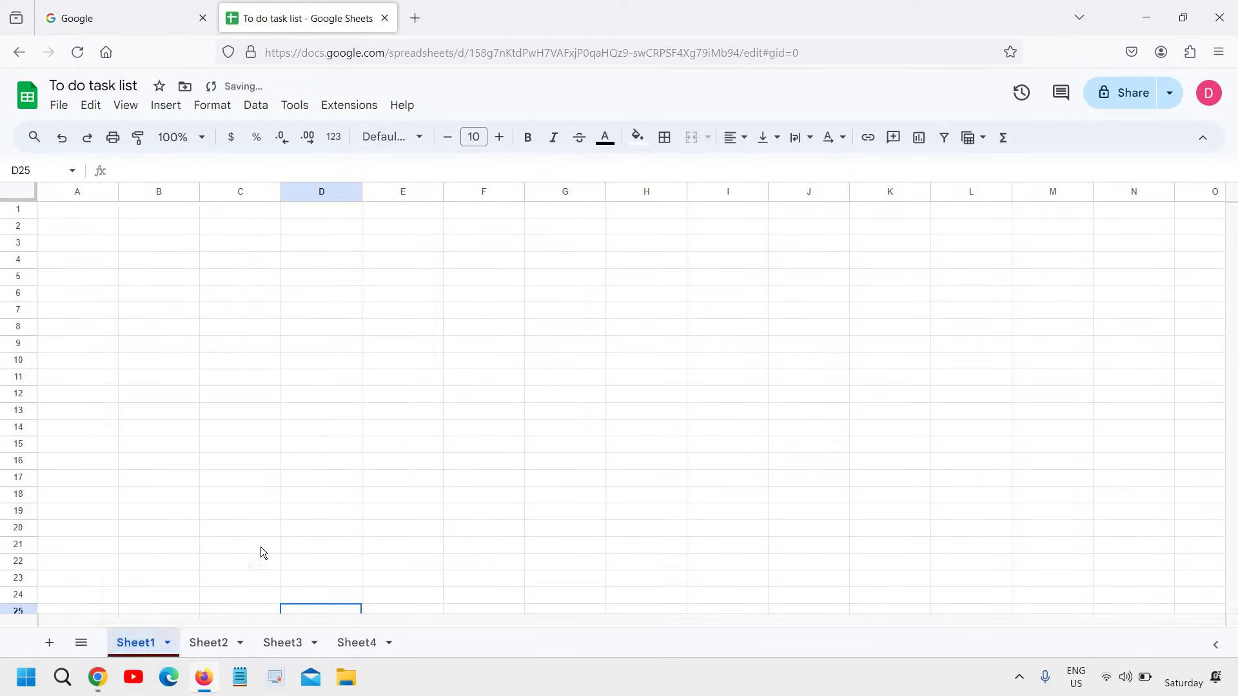
click(232, 645)
click(240, 643)
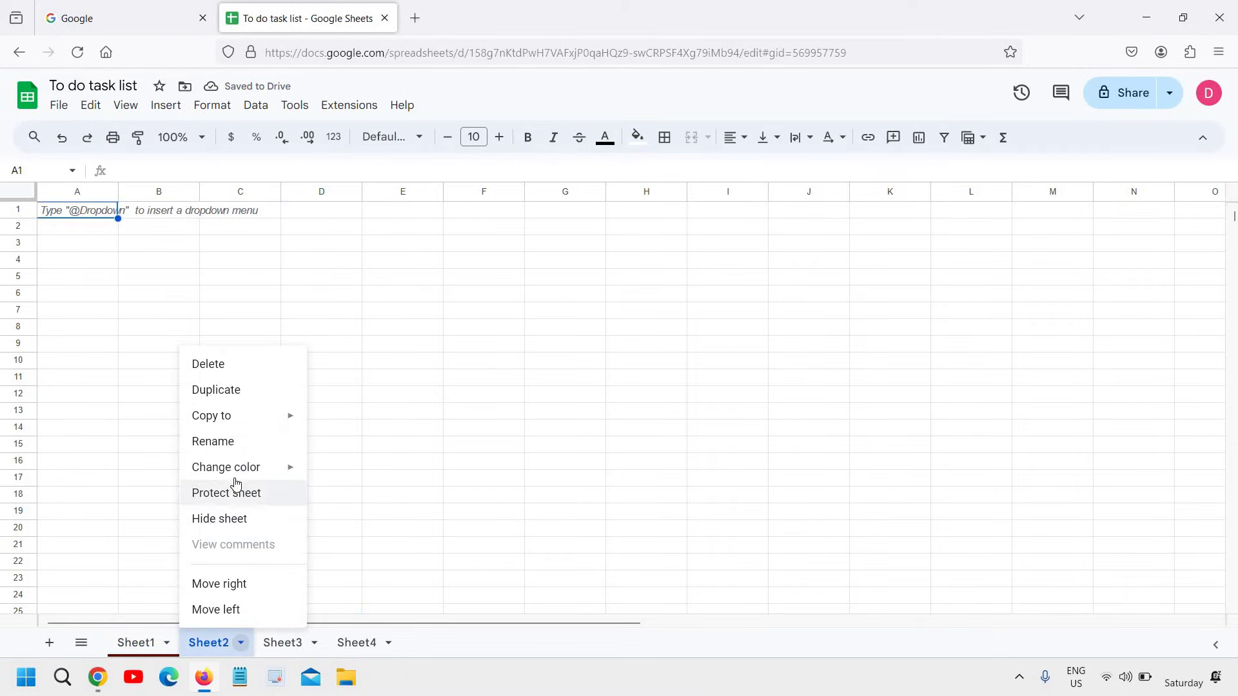
mouse_move(244, 469)
click(432, 387)
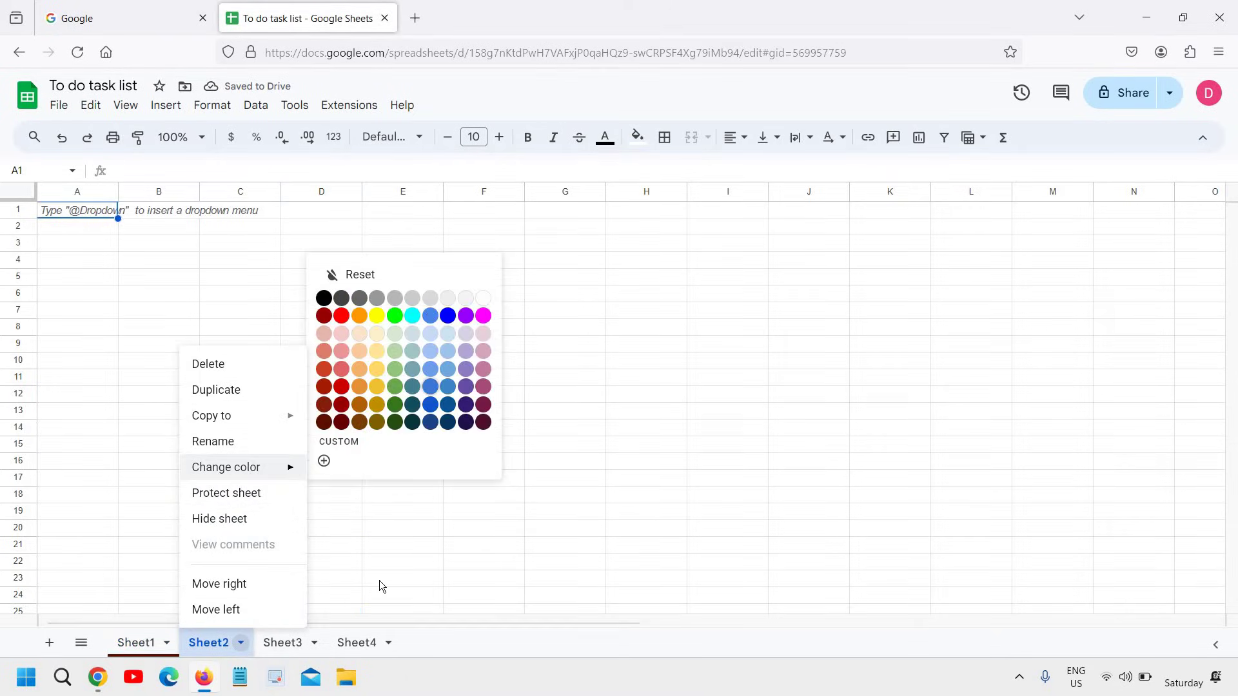
- Open the Protect sheet settings for Sheet1
click(287, 642)
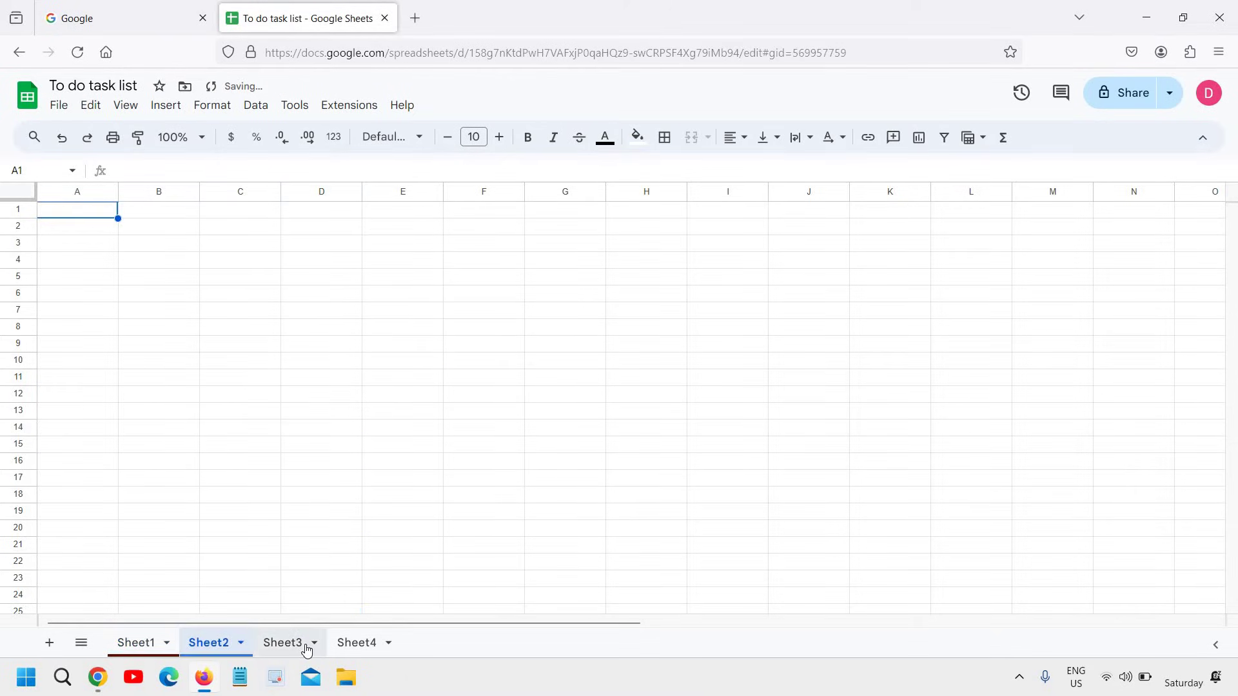
click(161, 645)
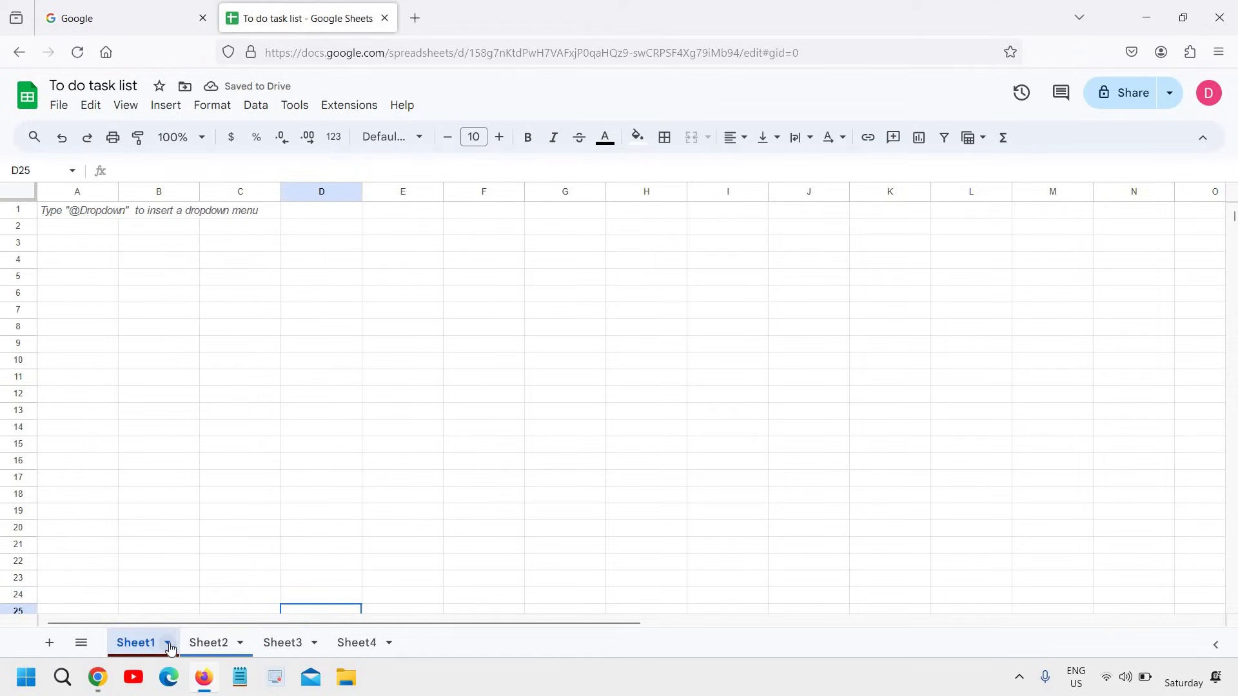
click(167, 643)
click(163, 495)
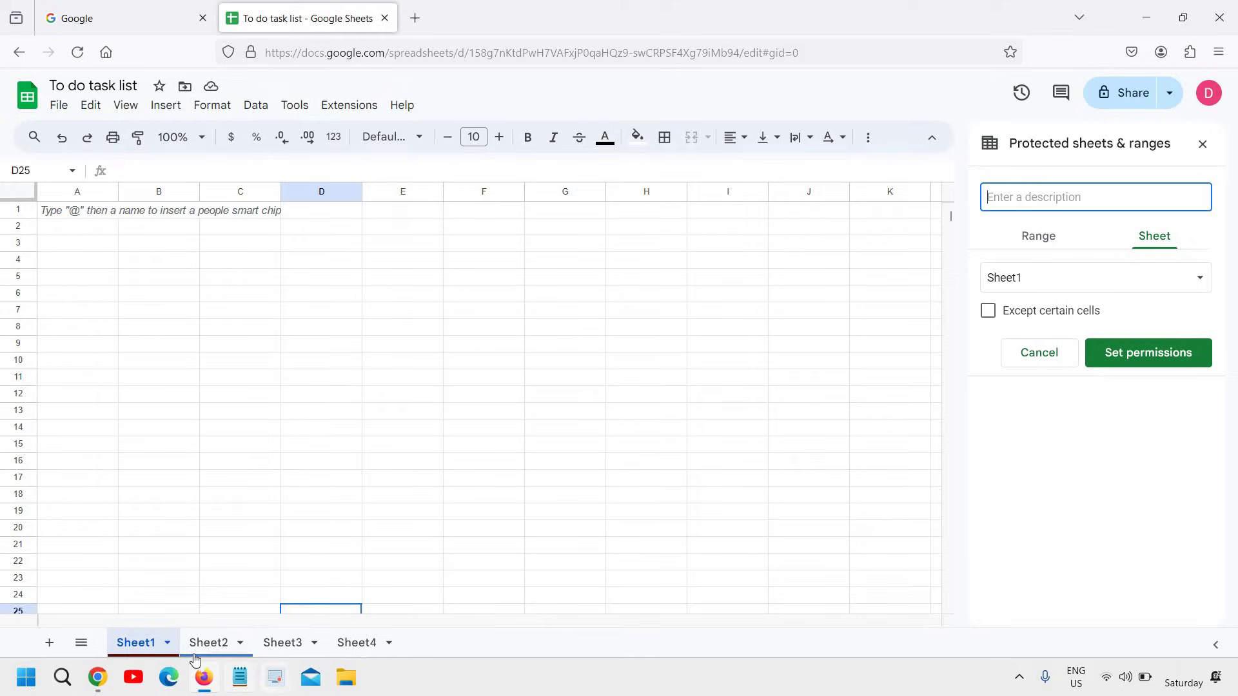
- Bring up the Sheet1 tab's options menu to rename it
click(167, 644)
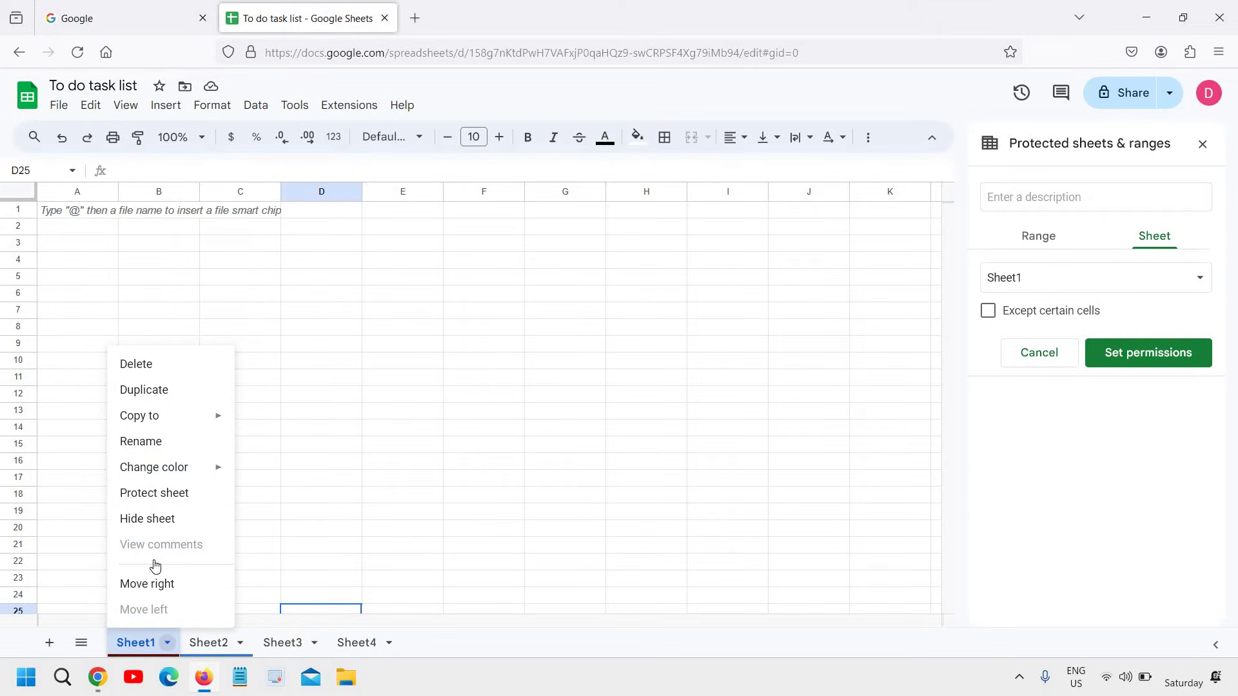
- Rename Sheet1 to 'Expense', Sheet2 to 'income' and Sheet3 to 'budget'
click(143, 441)
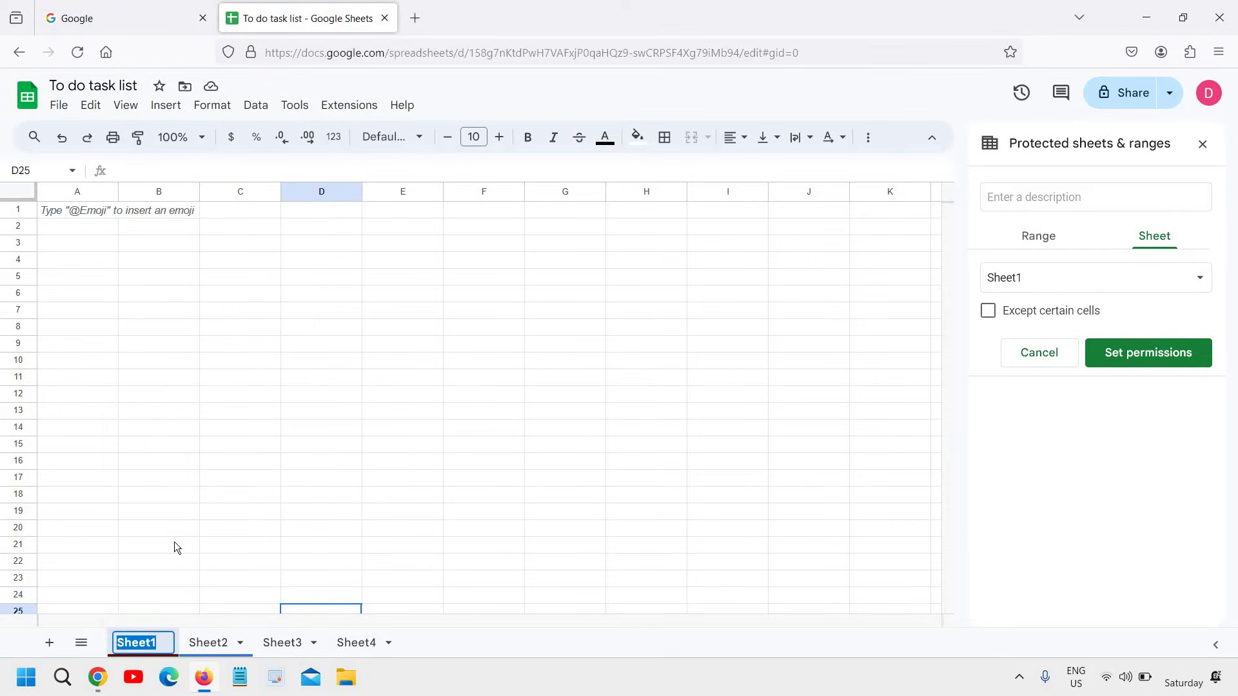
text(Expense)
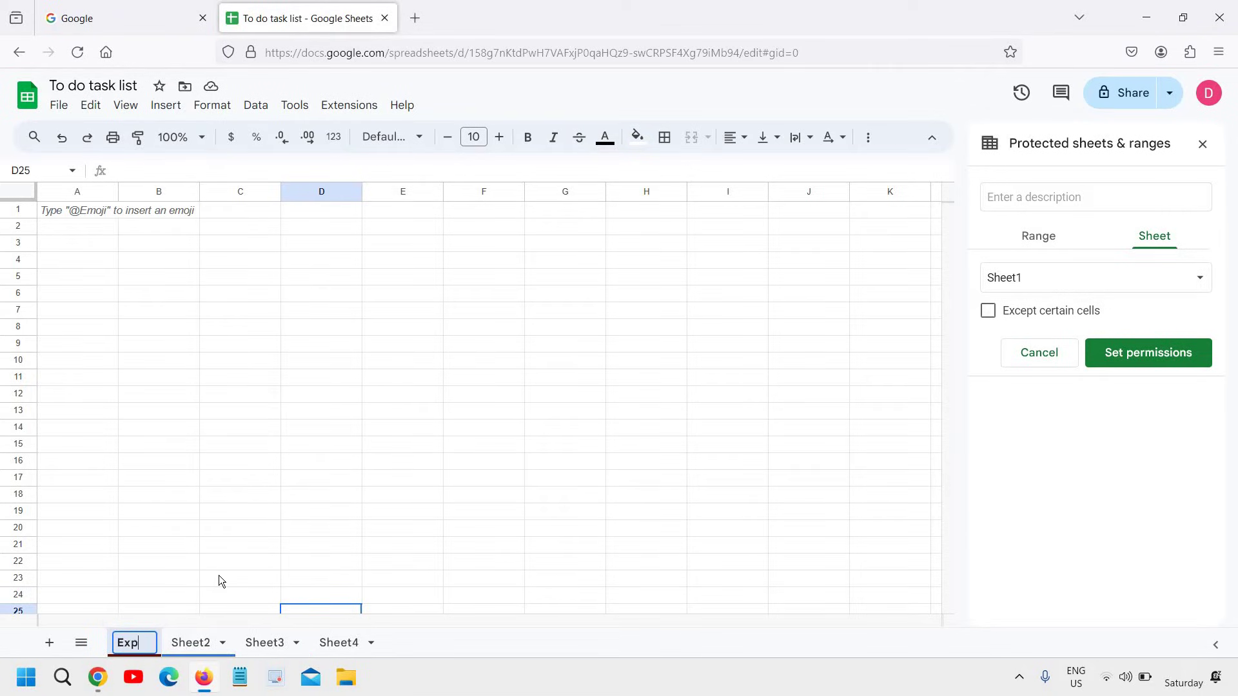
double_click(222, 643)
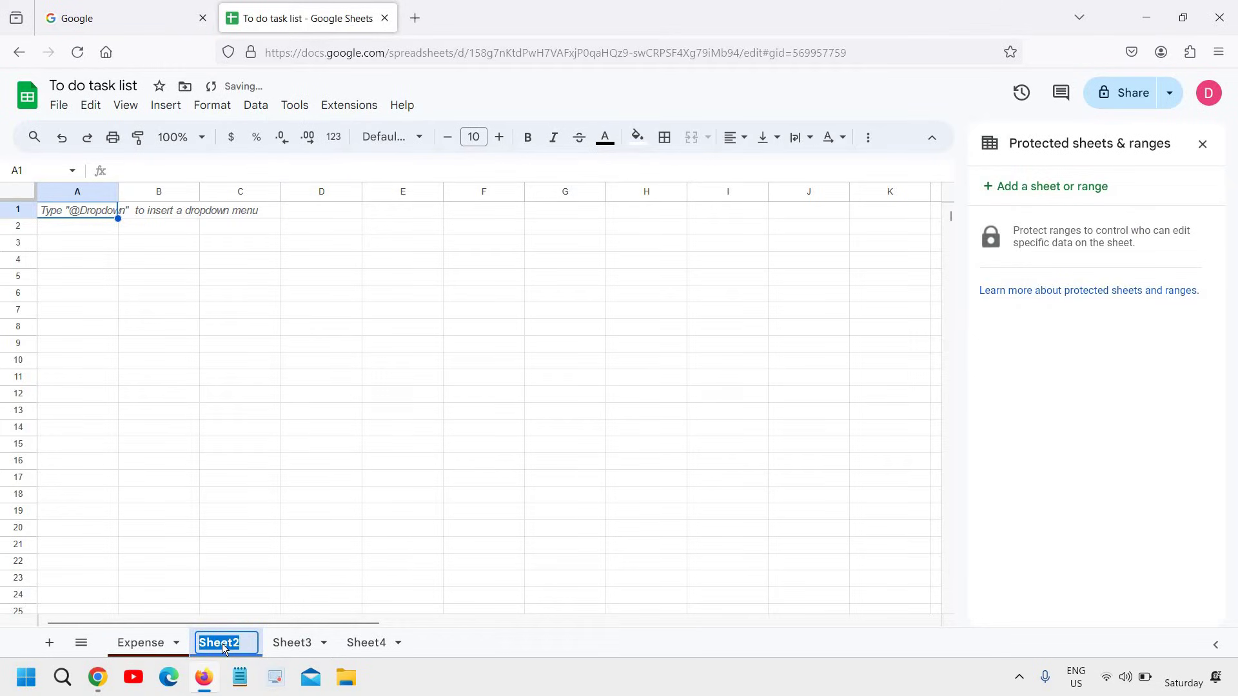
text(income)
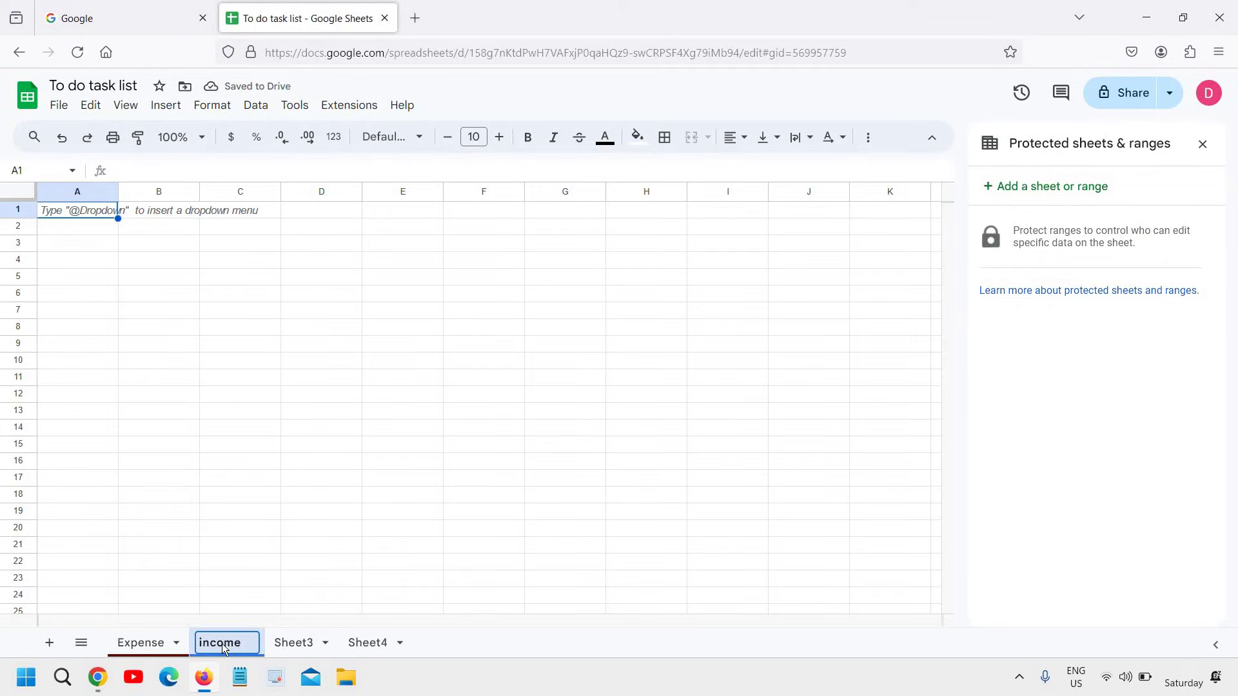
double_click(287, 647)
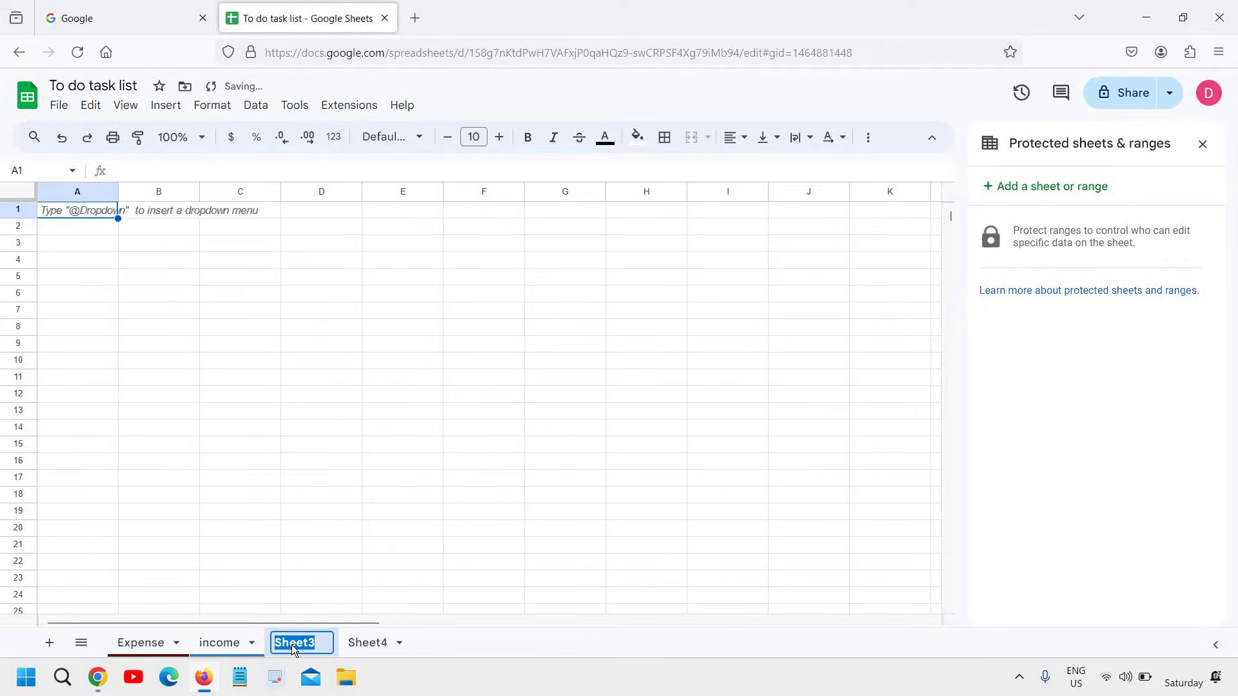
text(budget)
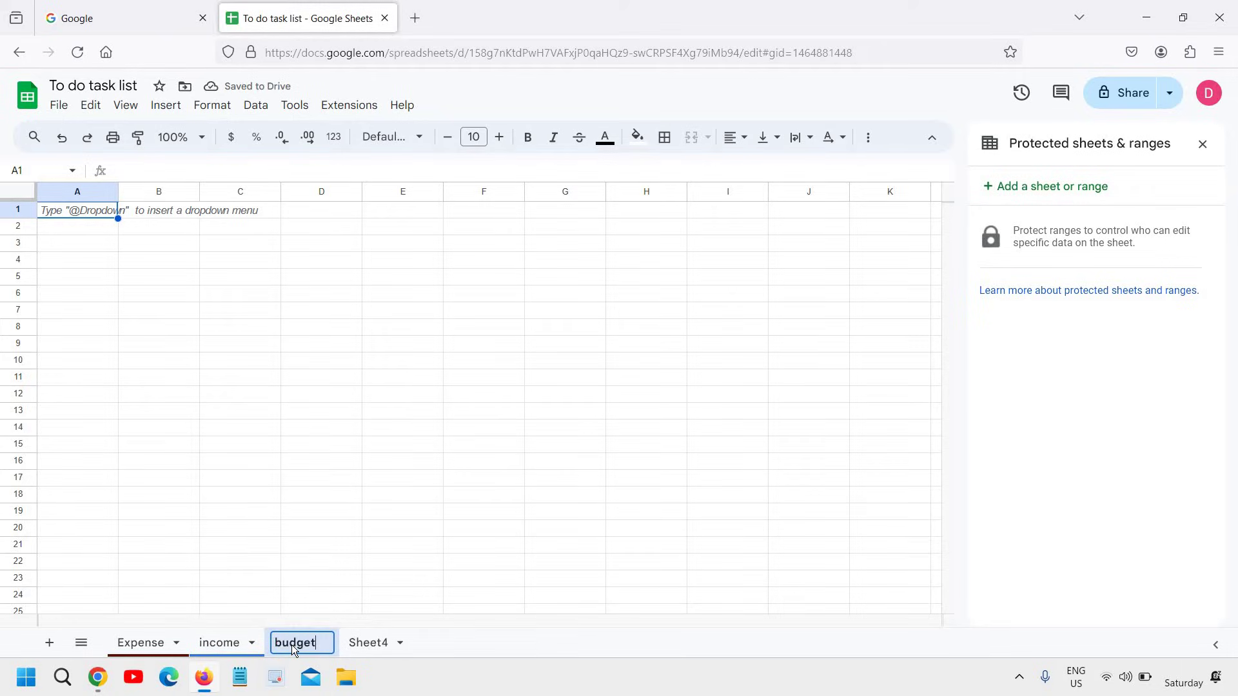
click(413, 610)
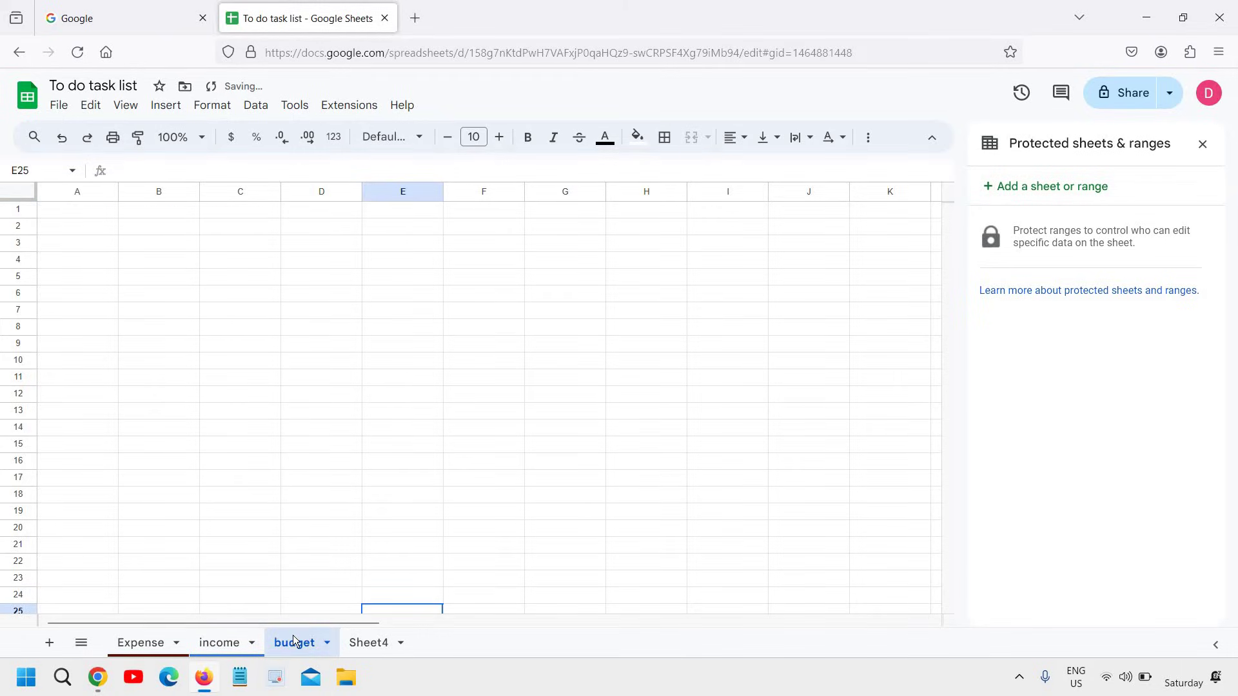
- Upload Excel File.xlsx from the Desktop through File > Import
click(59, 106)
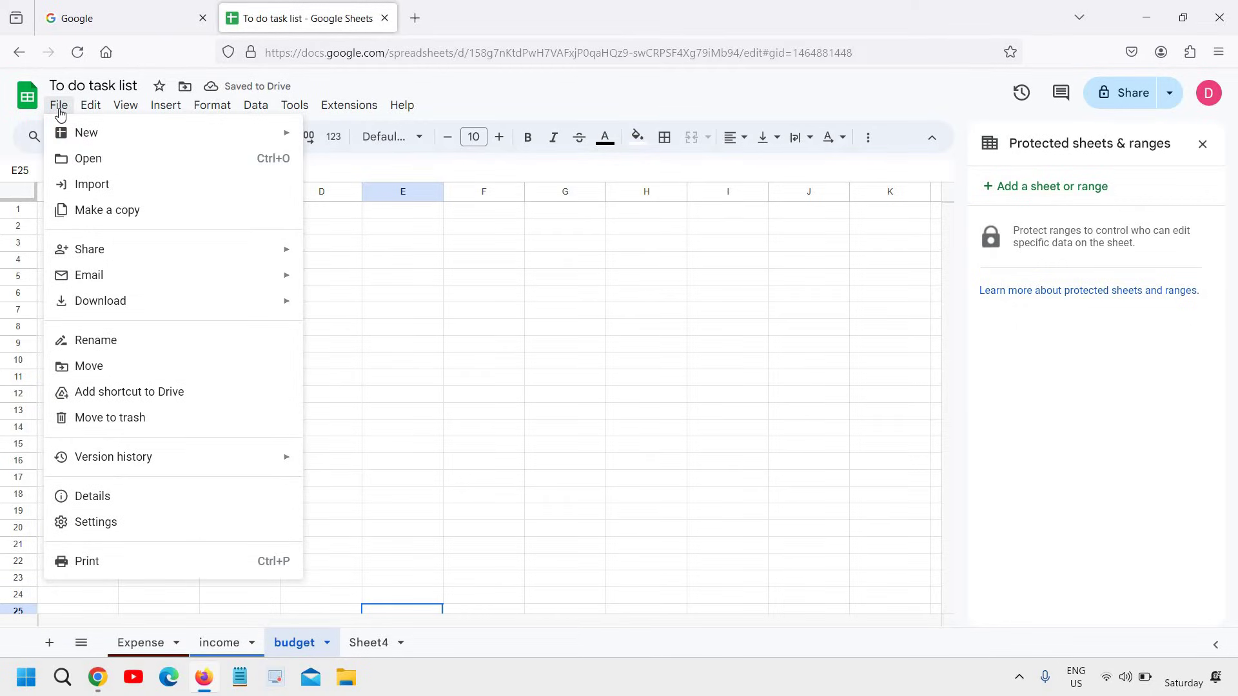
click(99, 186)
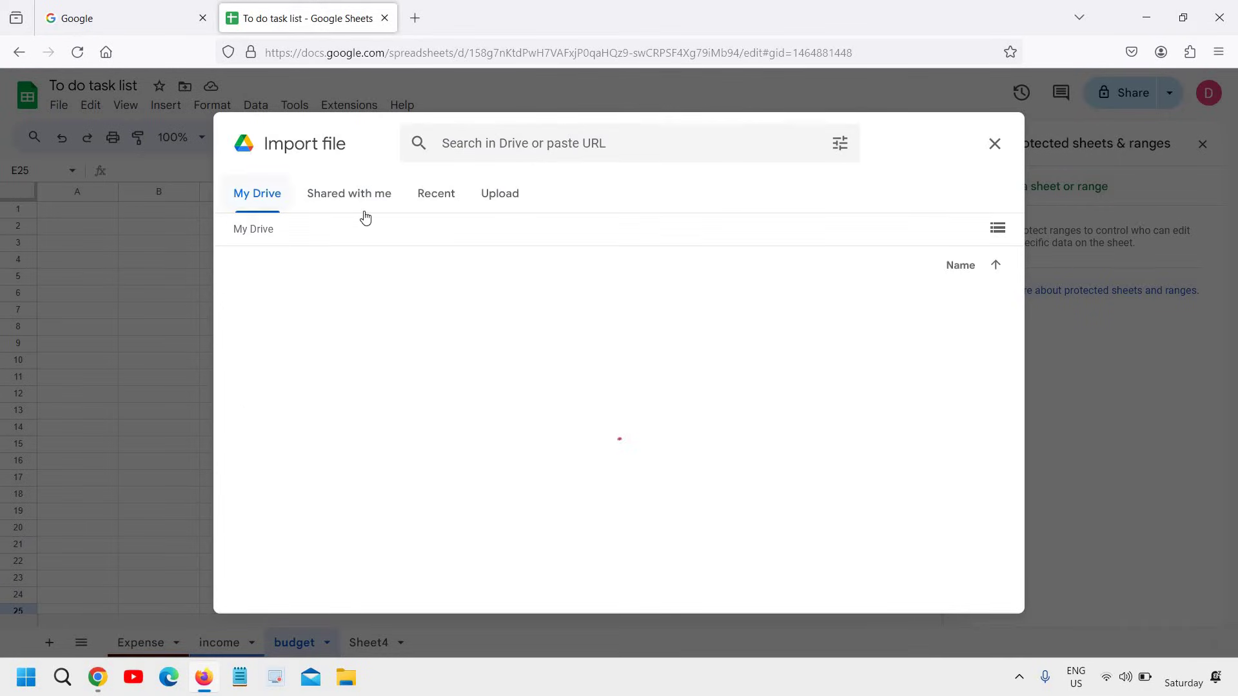
click(499, 195)
click(623, 471)
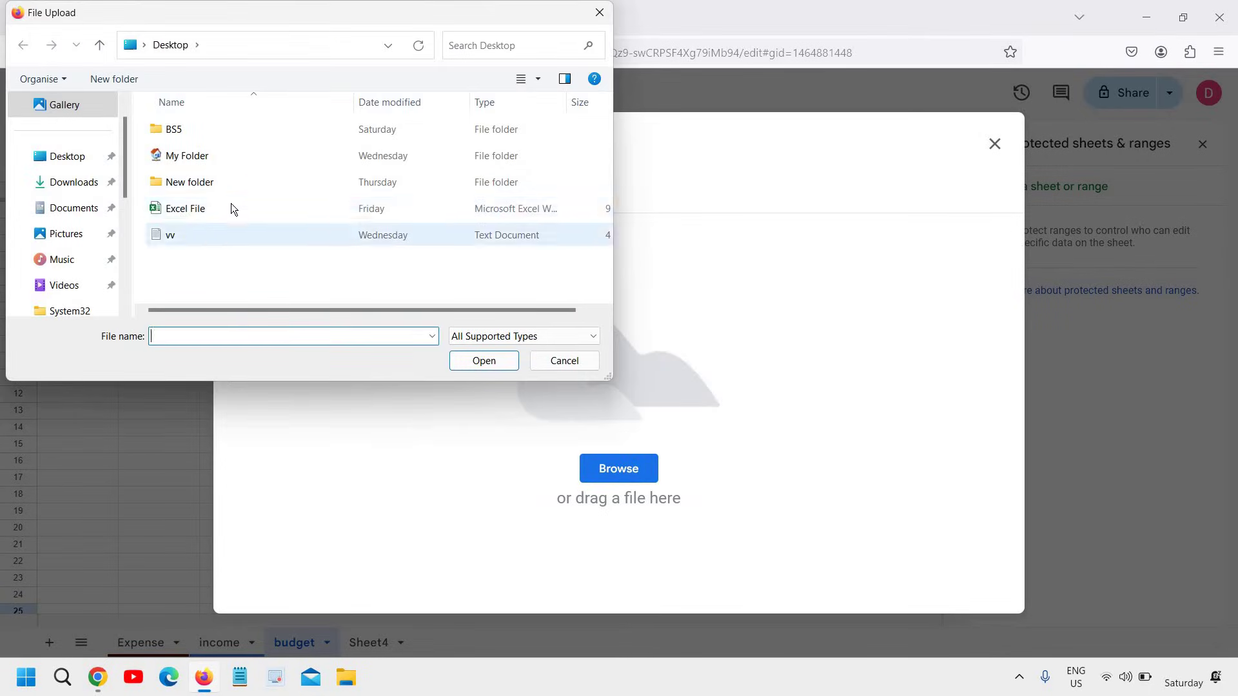
click(215, 209)
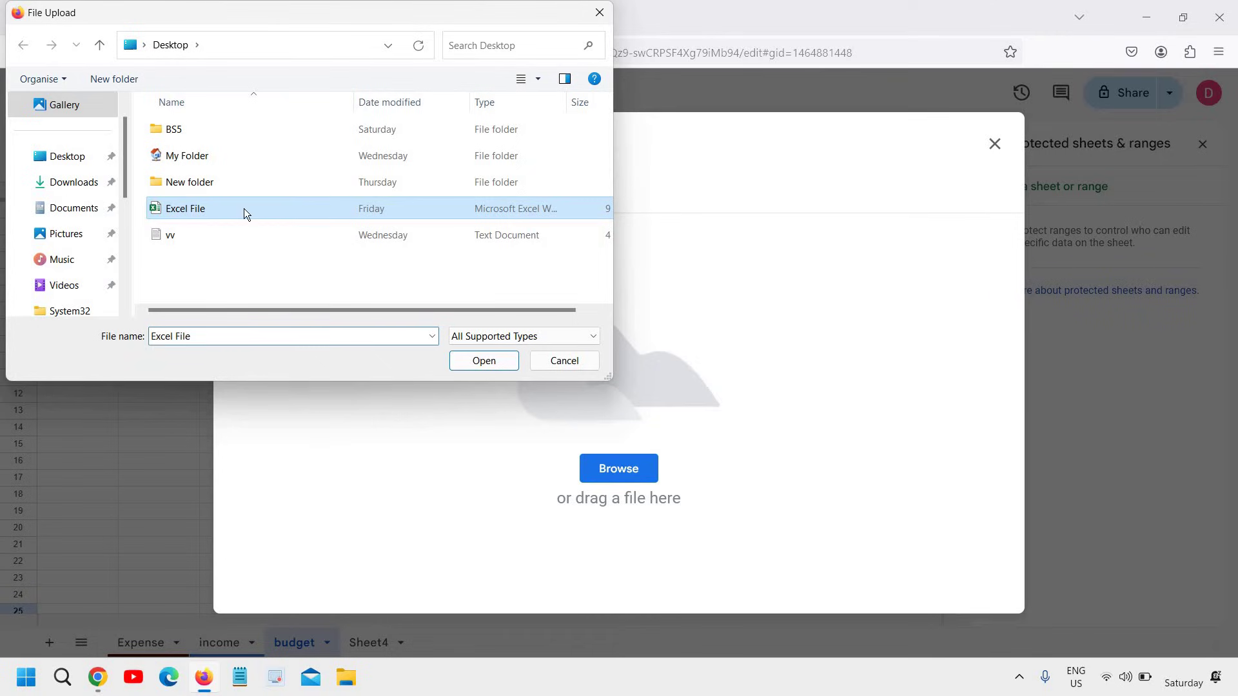
click(492, 363)
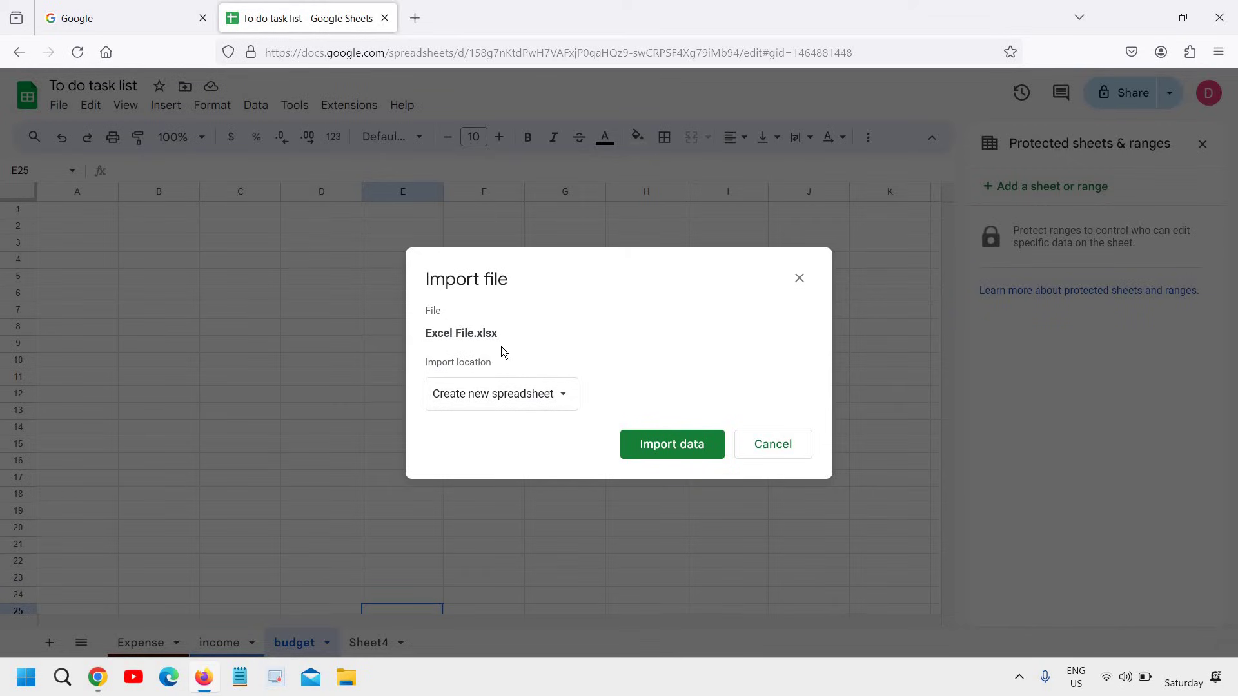
- Import Excel File.xlsx with 'Create new spreadsheet' as the location and open the result
click(563, 395)
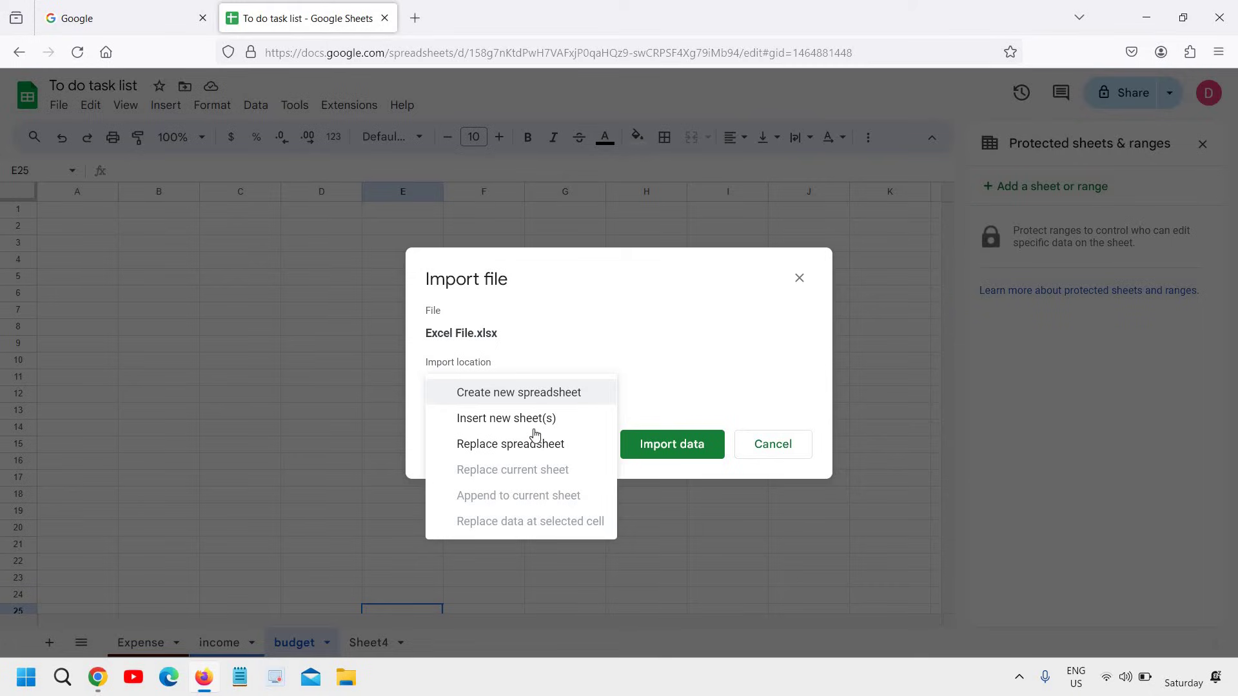
click(544, 394)
click(666, 451)
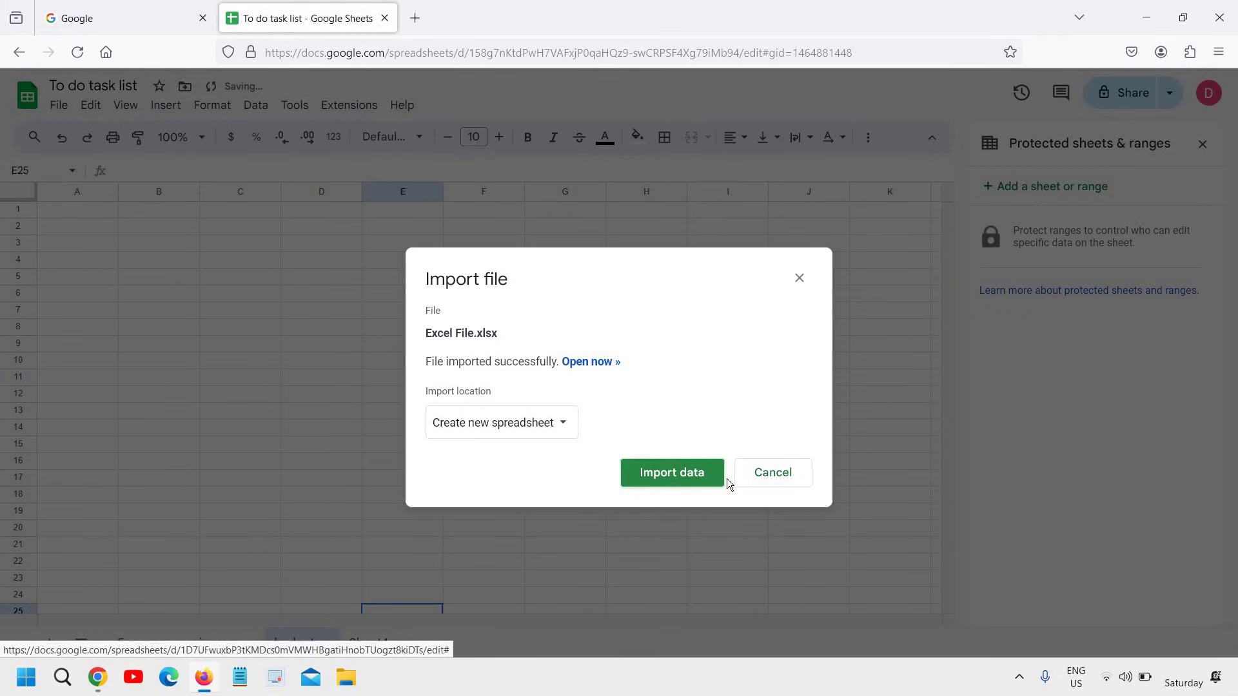
click(592, 361)
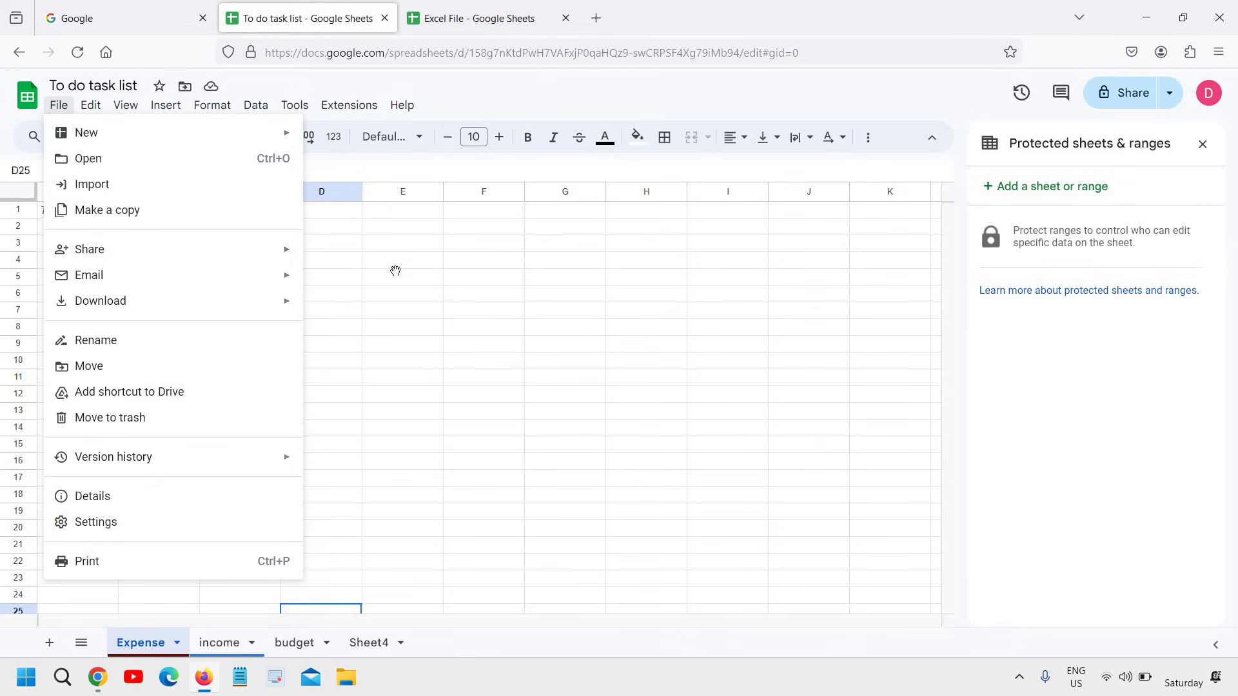
- From the Google homepage tab, launch Sheets through the Google apps grid
click(395, 271)
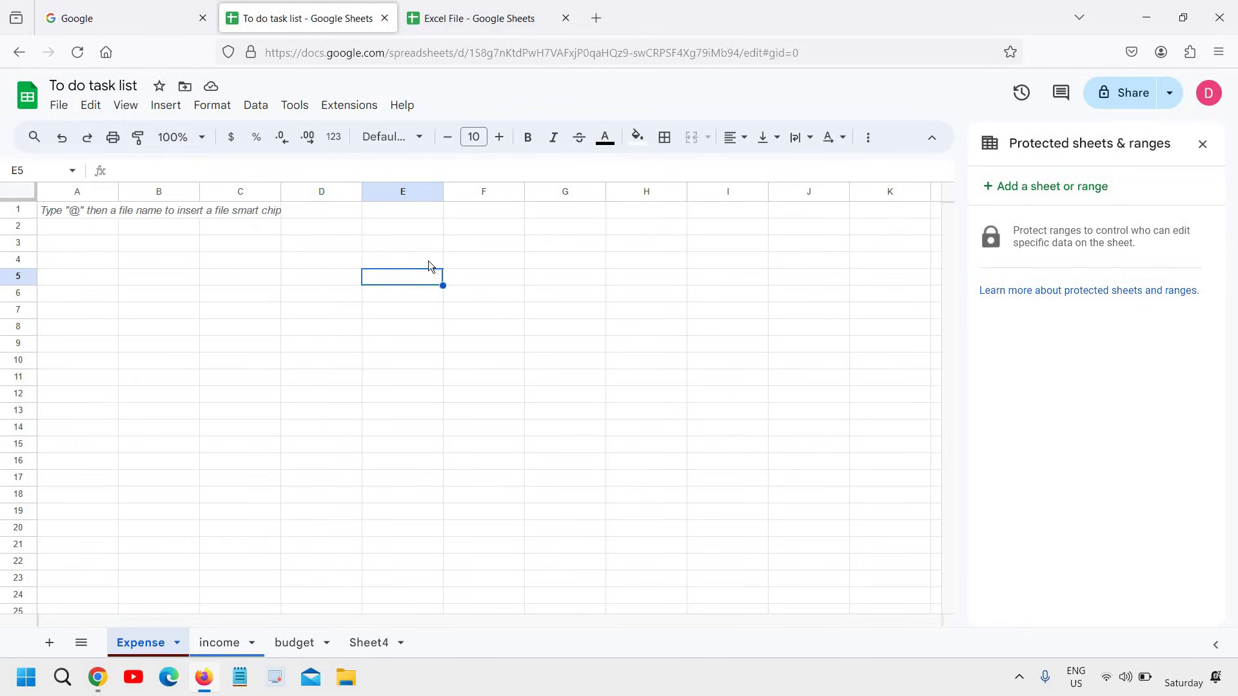
click(137, 22)
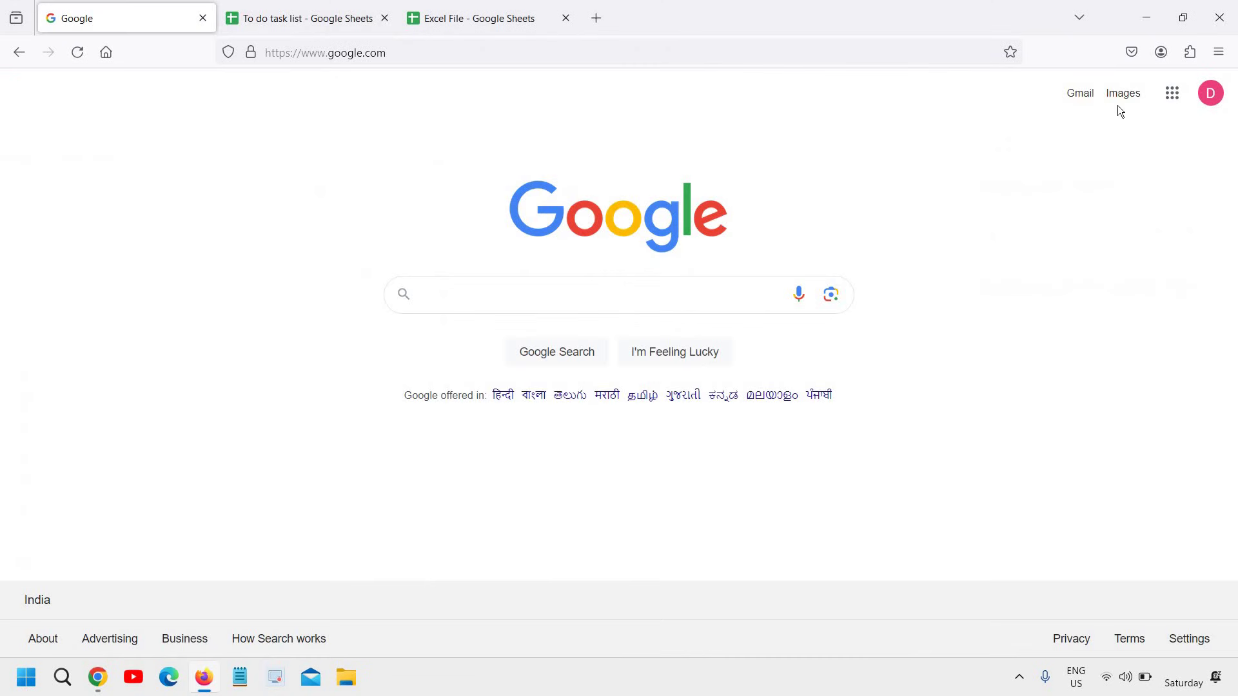
click(1172, 93)
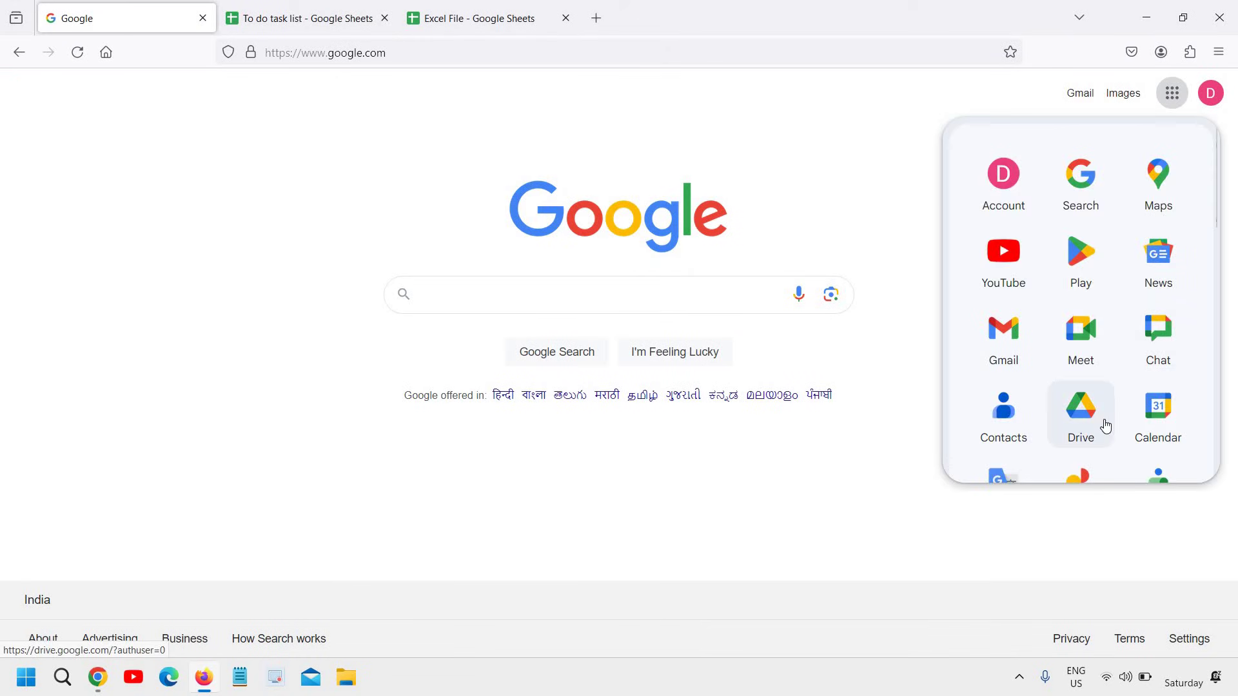
scroll(1107, 425, down, 3)
scroll(1106, 415, up, 3)
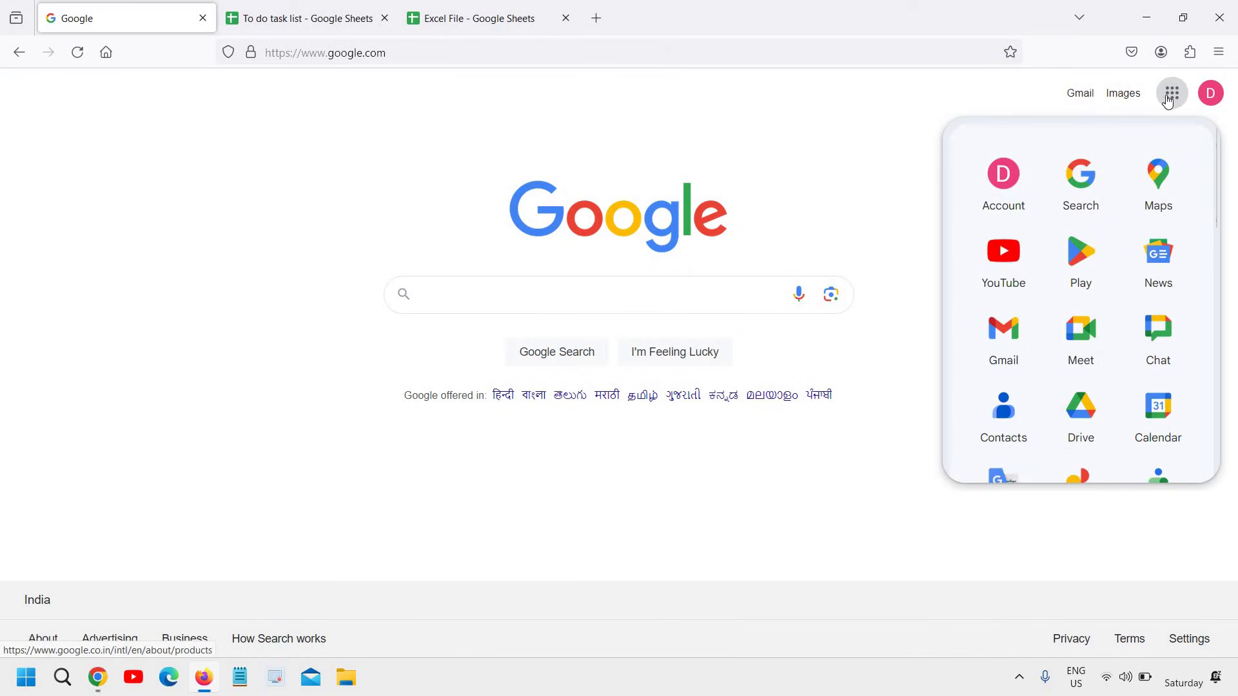
scroll(1148, 425, down, 3)
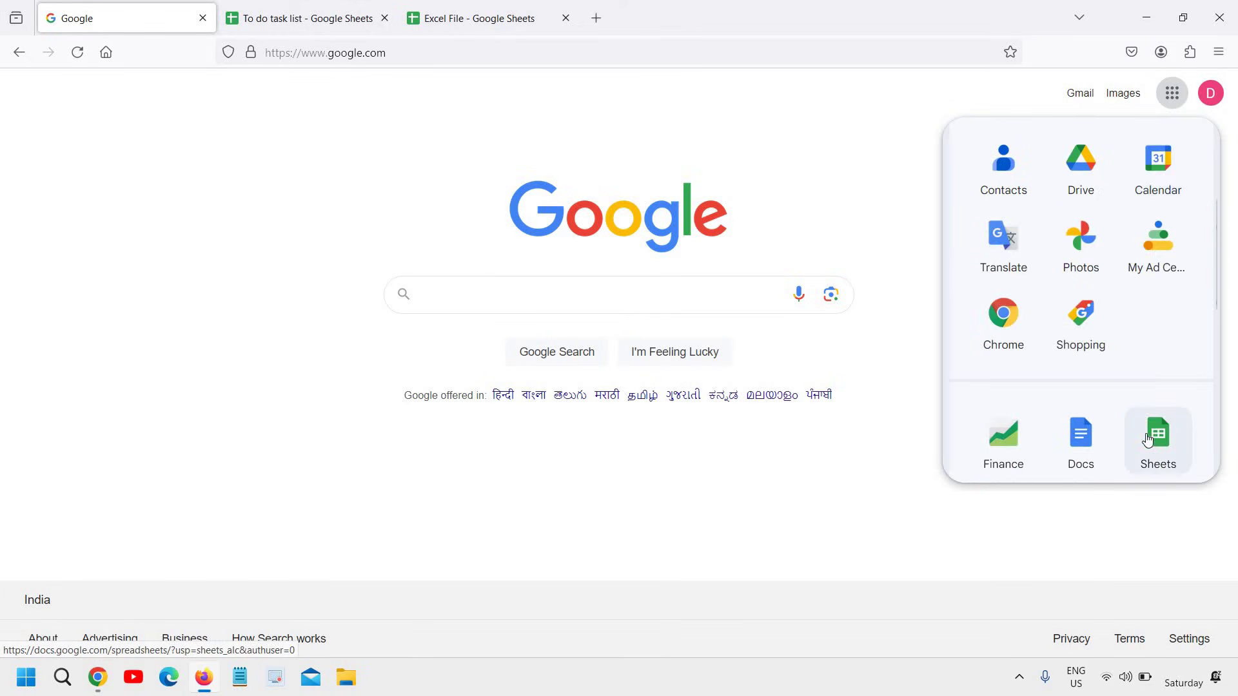
click(1157, 451)
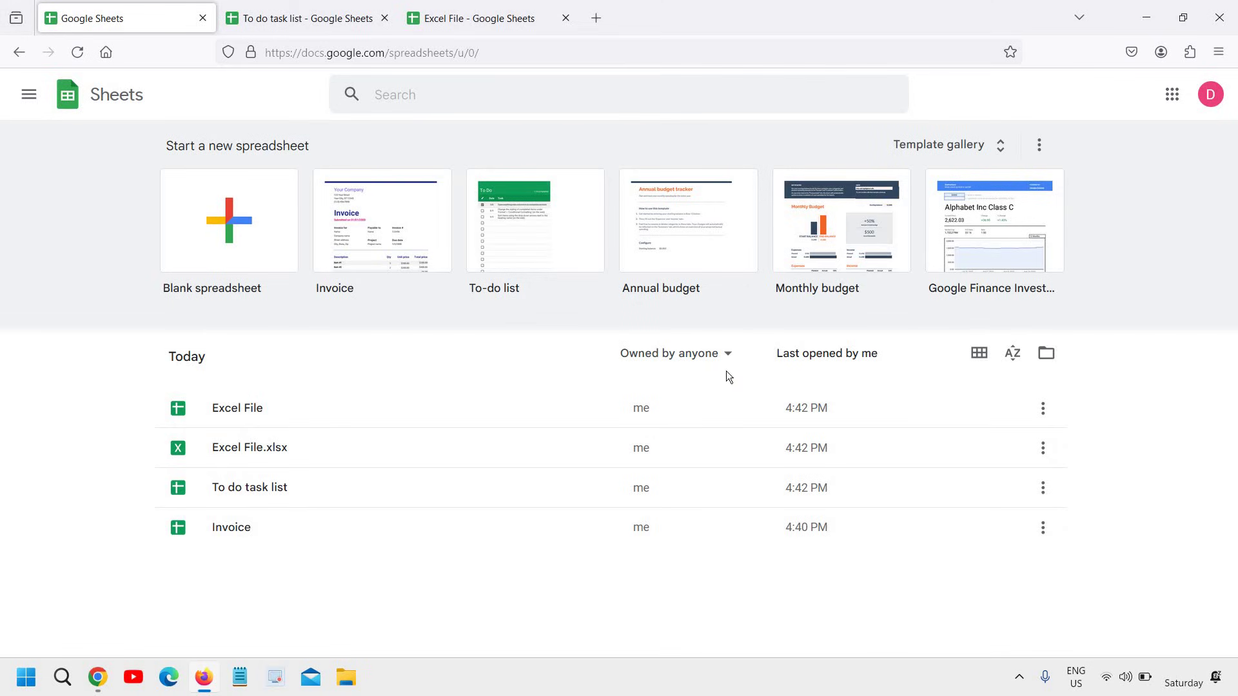
- Check the 'Owned by anyone' filter choices, leaving the setting unchanged
click(692, 363)
key(Escape)
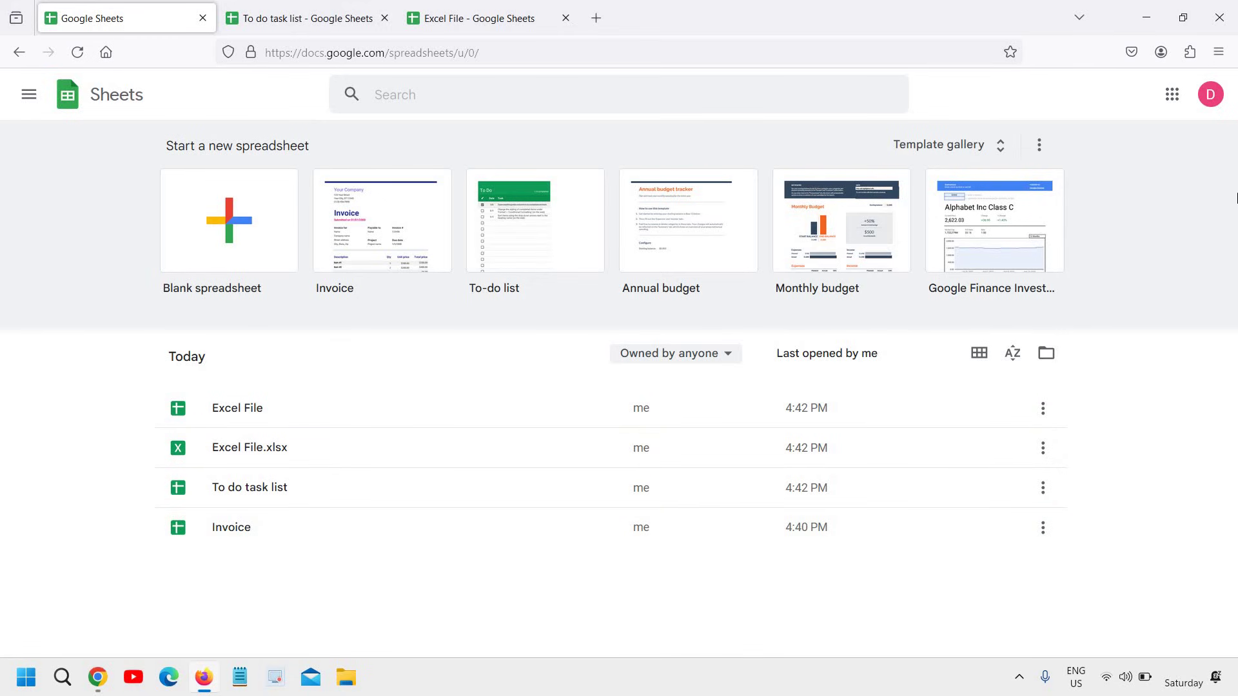
click(1146, 18)
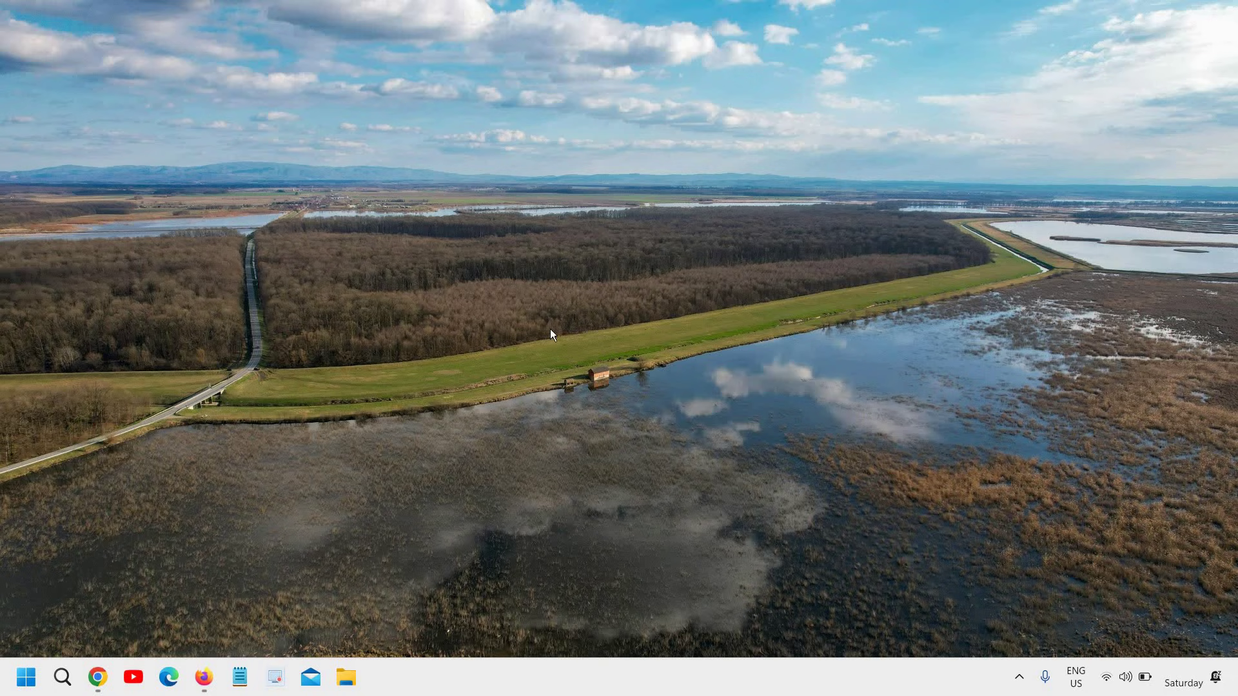